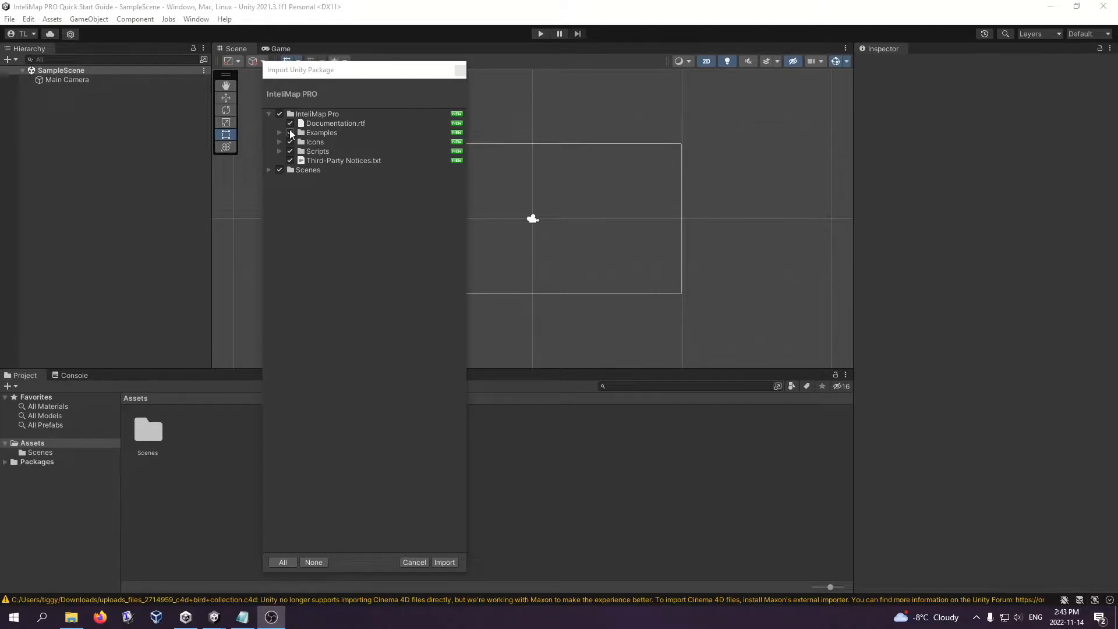
# Step: Import the InteliMap PRO package into the project
pyautogui.click(289, 129)
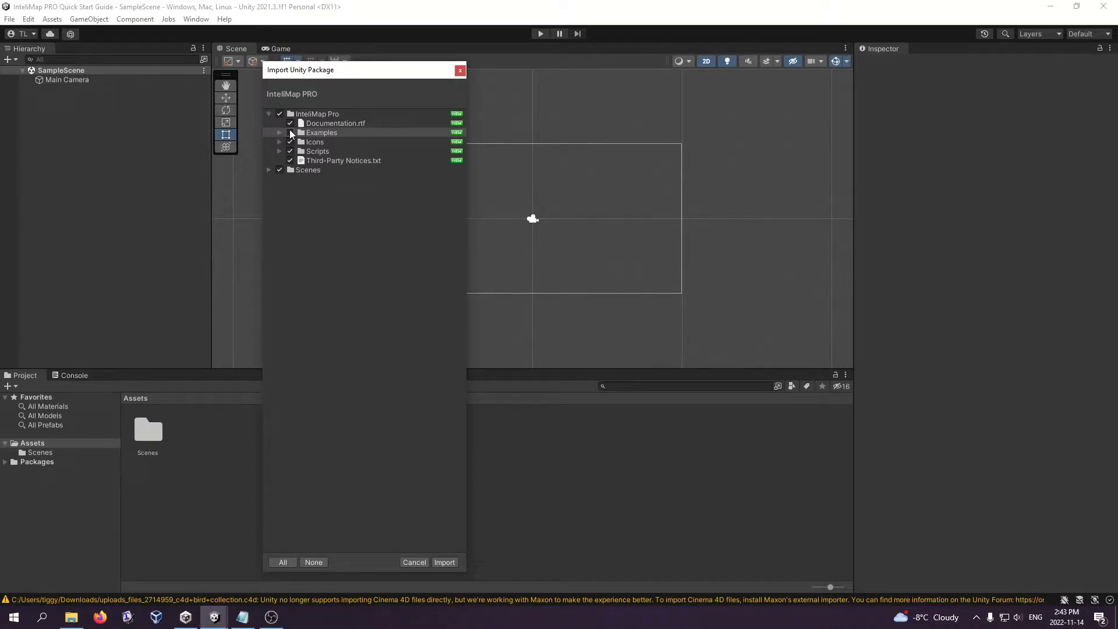
pyautogui.click(451, 565)
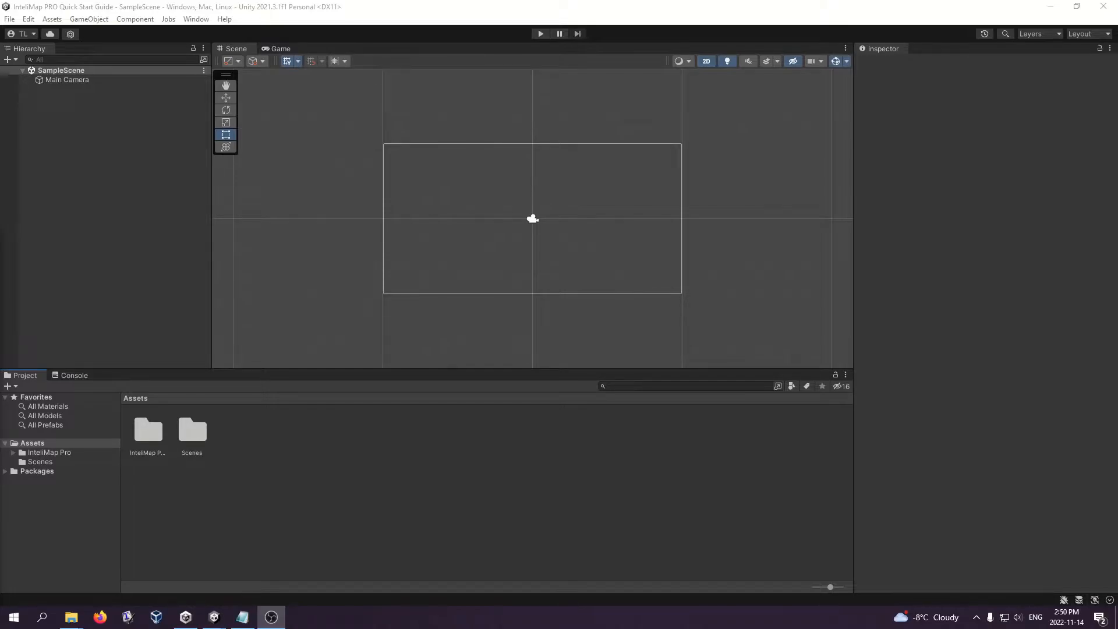
# Step: Create a folder named Tilemaps in Assets, add orthographic dungeon.png to it and open the folder
pyautogui.rightClick(320, 440)
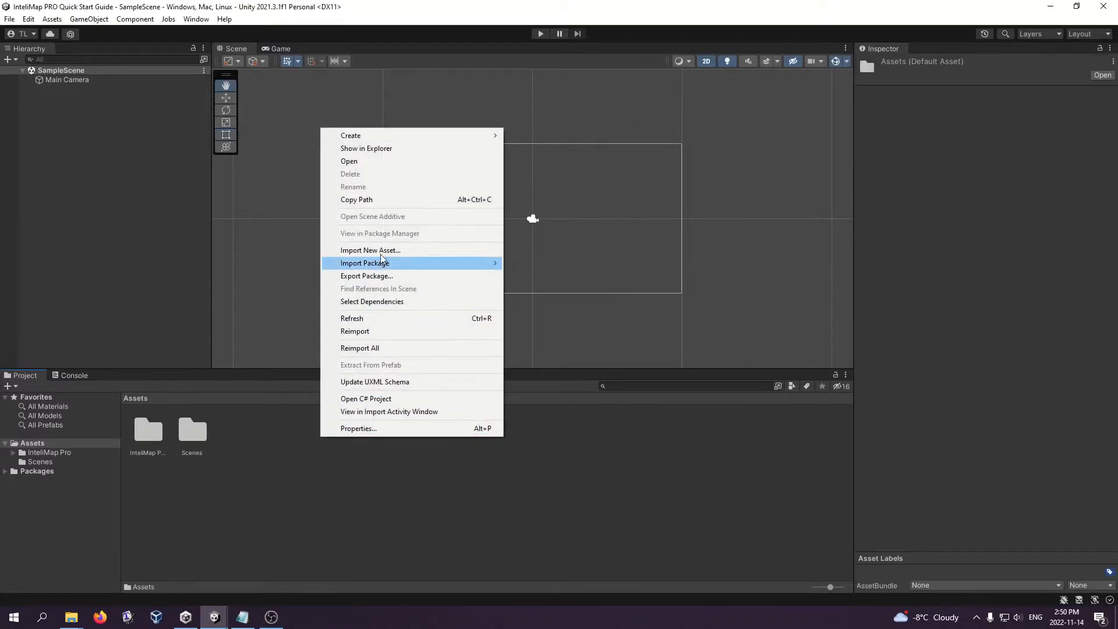
pyautogui.moveTo(378, 140)
pyautogui.click(558, 90)
pyautogui.write('Iilemaps')
pyautogui.press('Return')
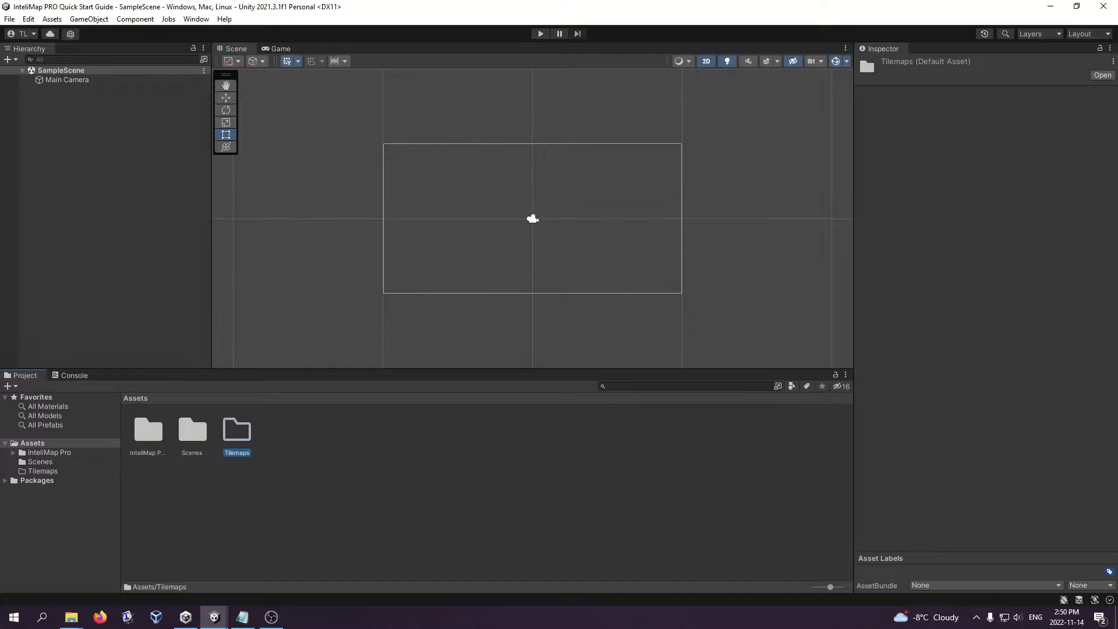
pyautogui.moveTo(2, 384); pyautogui.dragTo(241, 431)
pyautogui.doubleClick(240, 434)
# Step: Set the orthographic dungeon texture's sprite mode to Multiple and its pixels per unit to 32
pyautogui.click(138, 426)
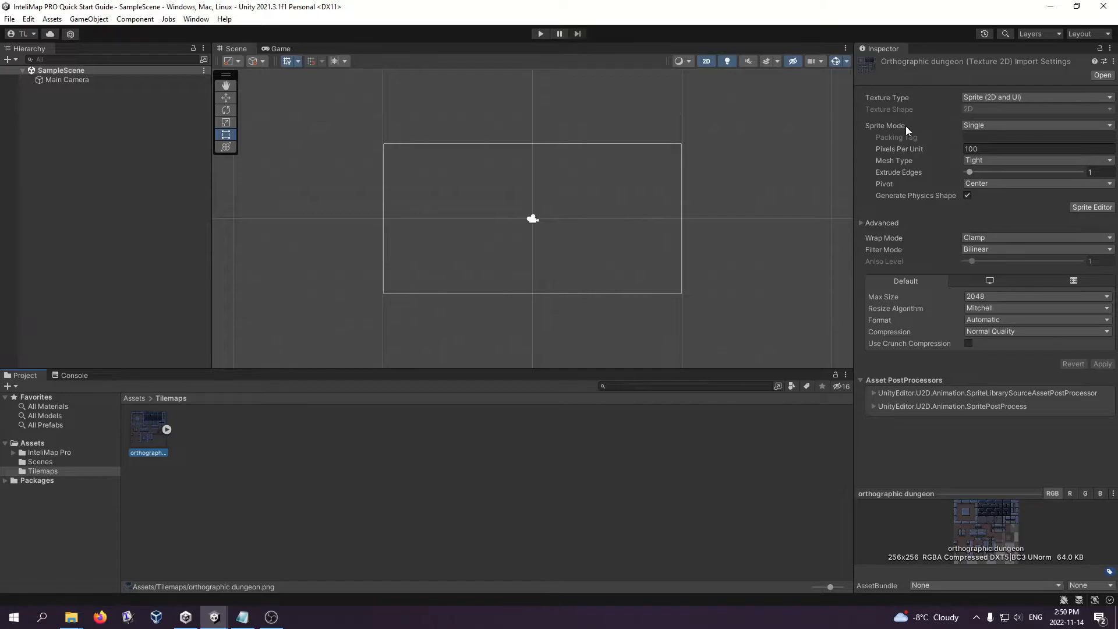
pyautogui.click(966, 126)
pyautogui.click(971, 137)
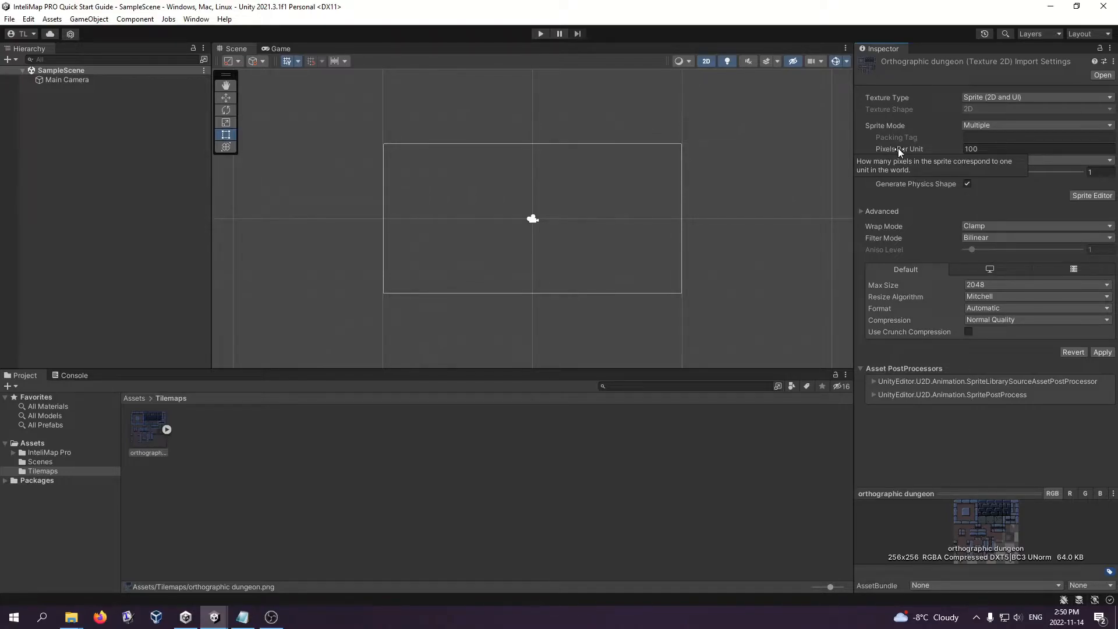
pyautogui.click(1003, 146)
pyautogui.write('32')
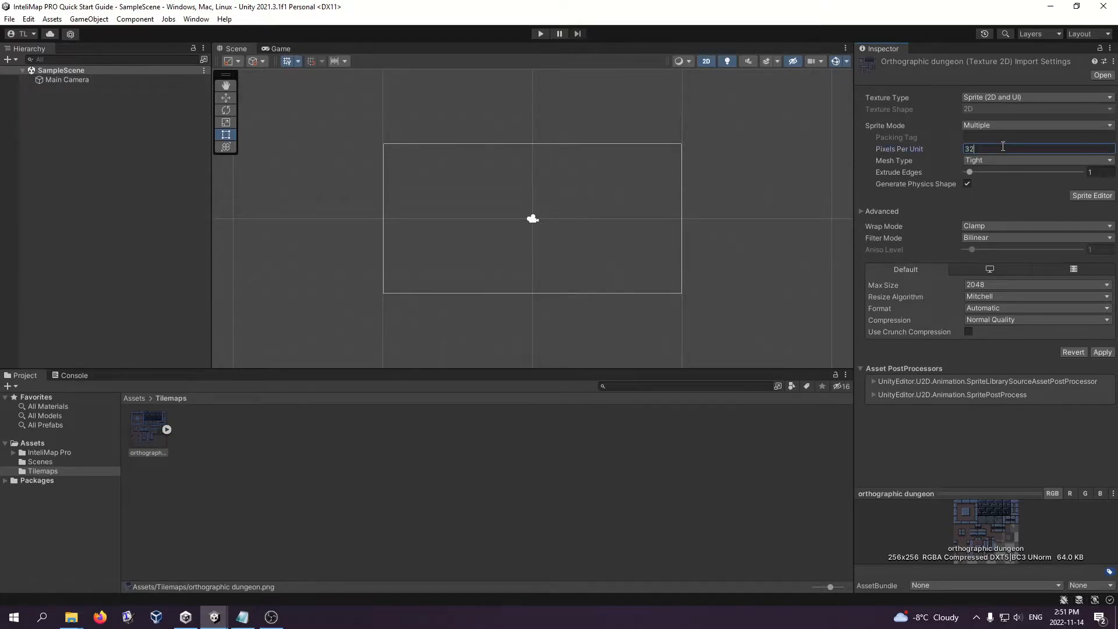
# Step: Set the texture's filter mode to Point (no filter) and its format to RGBA 32 bit, and apply the import settings
pyautogui.click(970, 239)
pyautogui.click(980, 247)
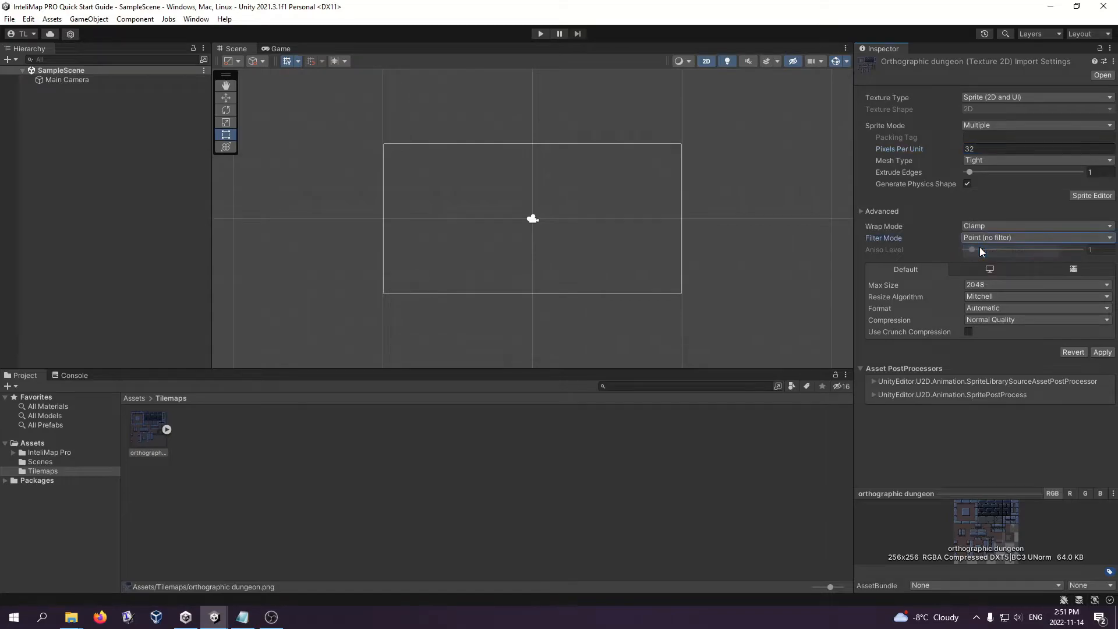
pyautogui.click(990, 307)
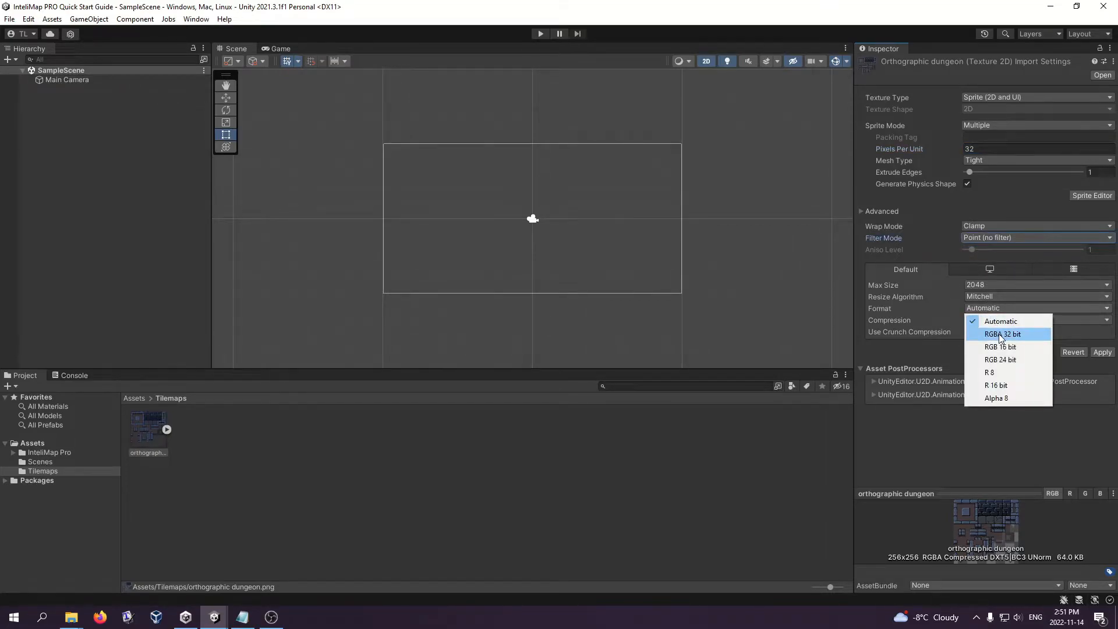
pyautogui.click(1000, 335)
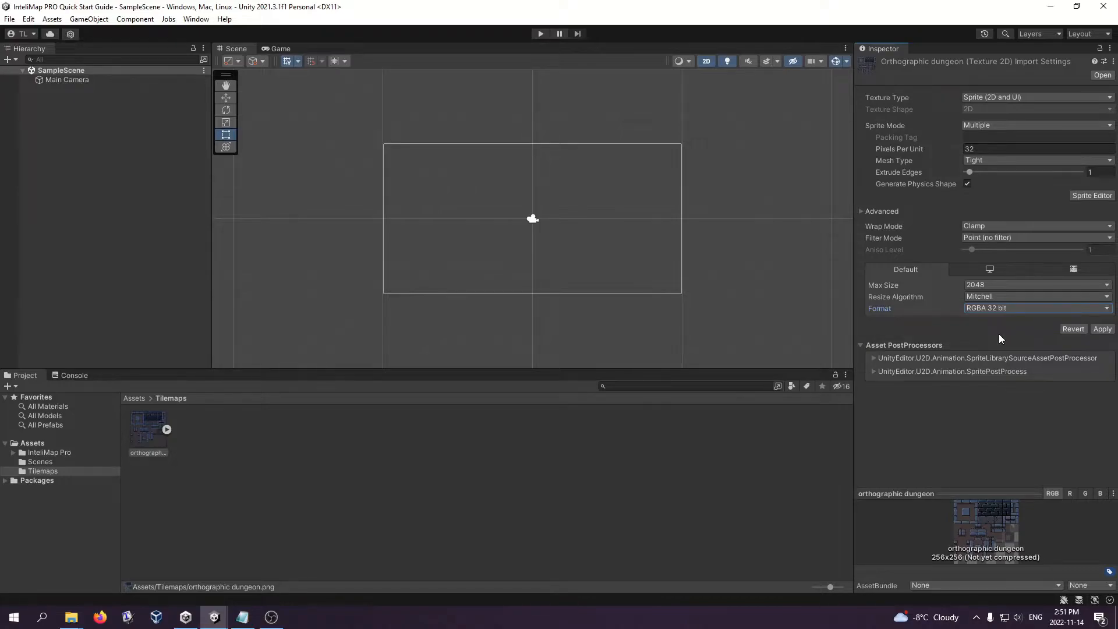
pyautogui.click(1102, 330)
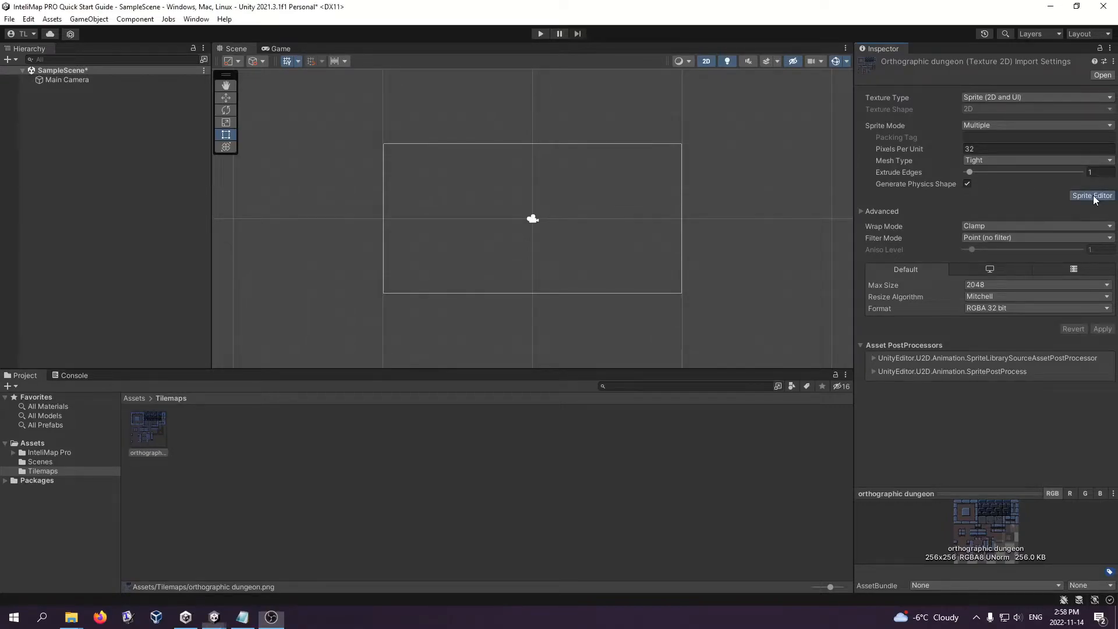
# Step: Slice the dungeon sprite sheet by cell size into 32 x 32 pixel sprites and apply the slicing
pyautogui.click(1093, 195)
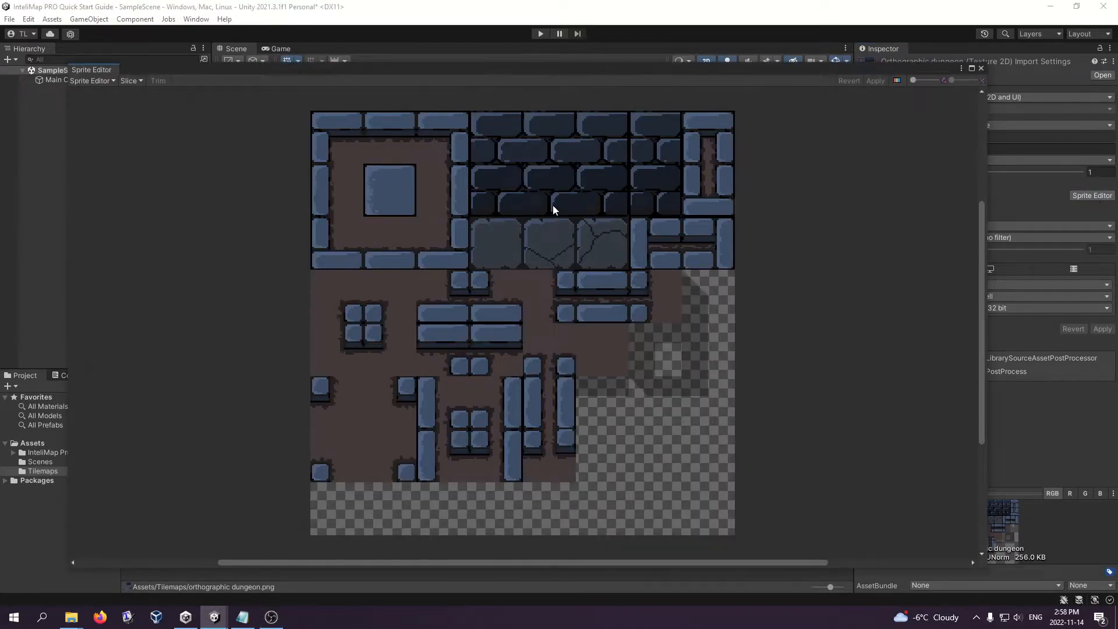
pyautogui.click(130, 81)
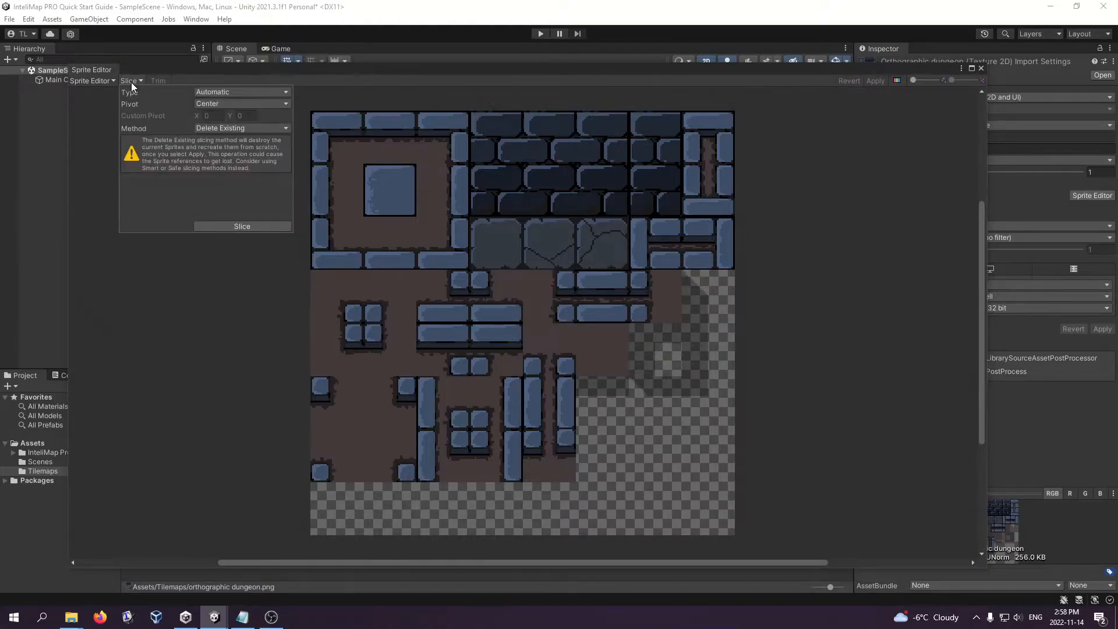
pyautogui.click(240, 92)
pyautogui.click(228, 114)
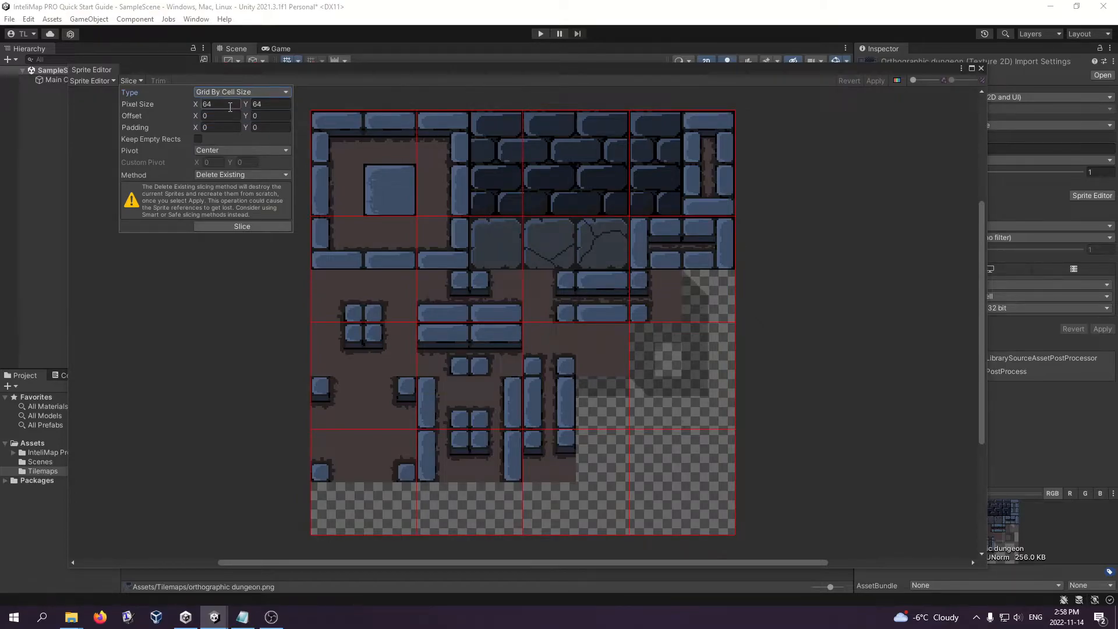
pyautogui.click(230, 105)
pyautogui.write('32')
pyautogui.click(254, 106)
pyautogui.write('32')
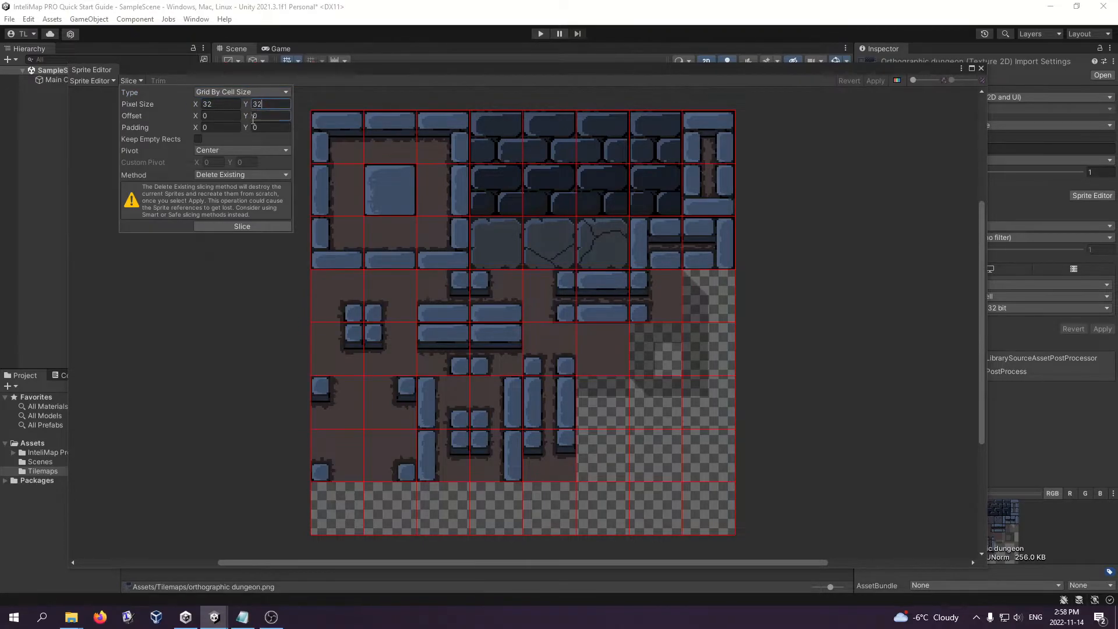
pyautogui.click(270, 225)
pyautogui.click(874, 81)
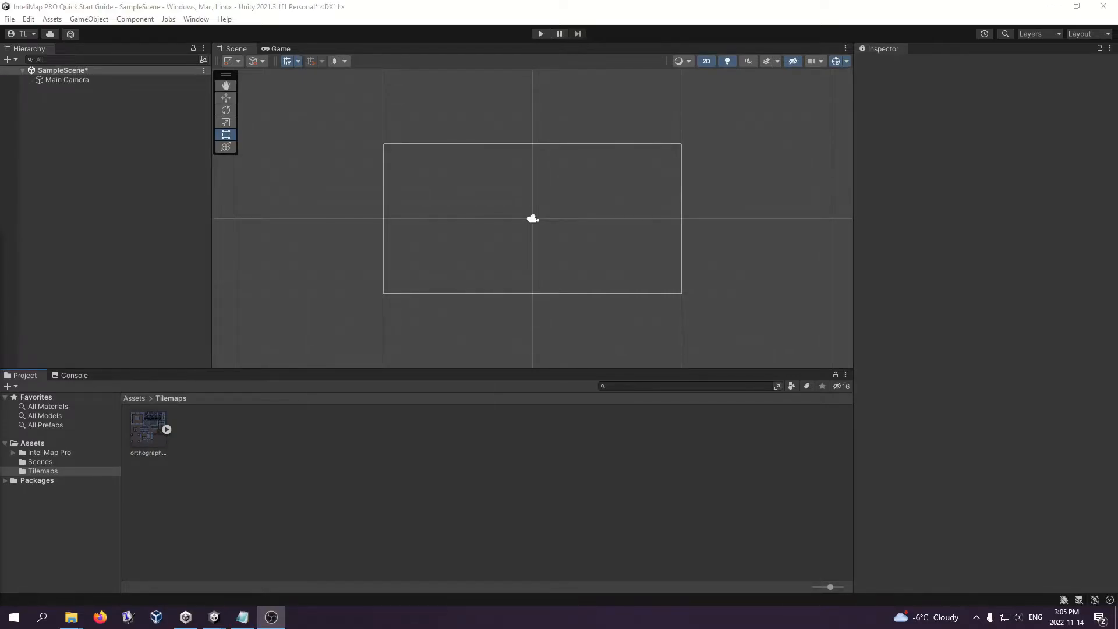
# Step: Create a tile palette named Quick Start Palette and save it in the Tilemaps folder
pyautogui.click(198, 19)
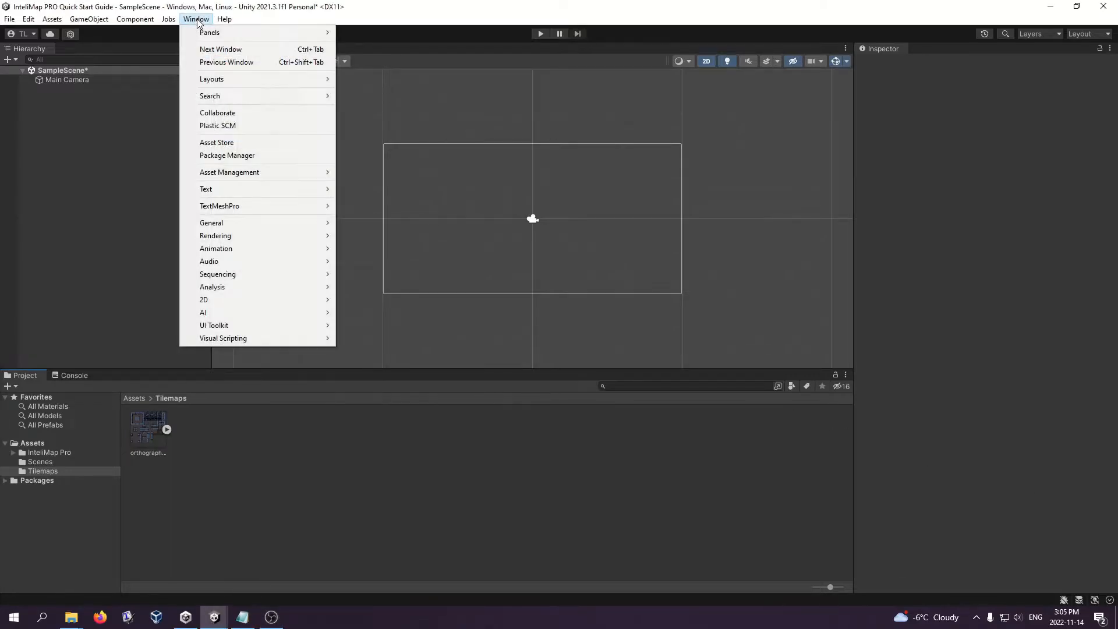
pyautogui.moveTo(228, 305)
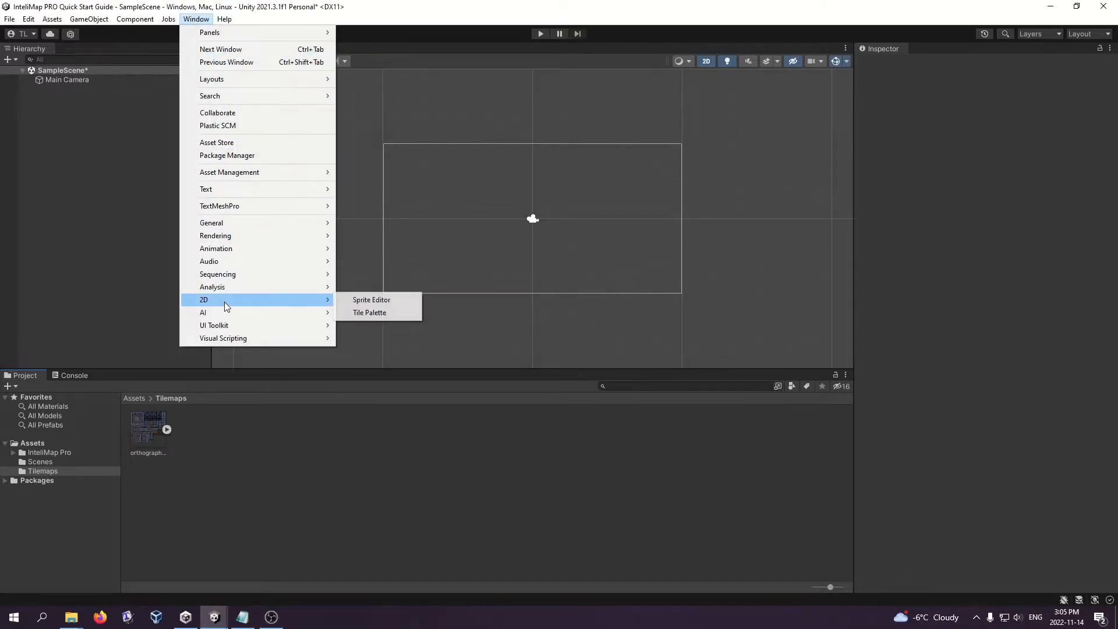
pyautogui.click(373, 313)
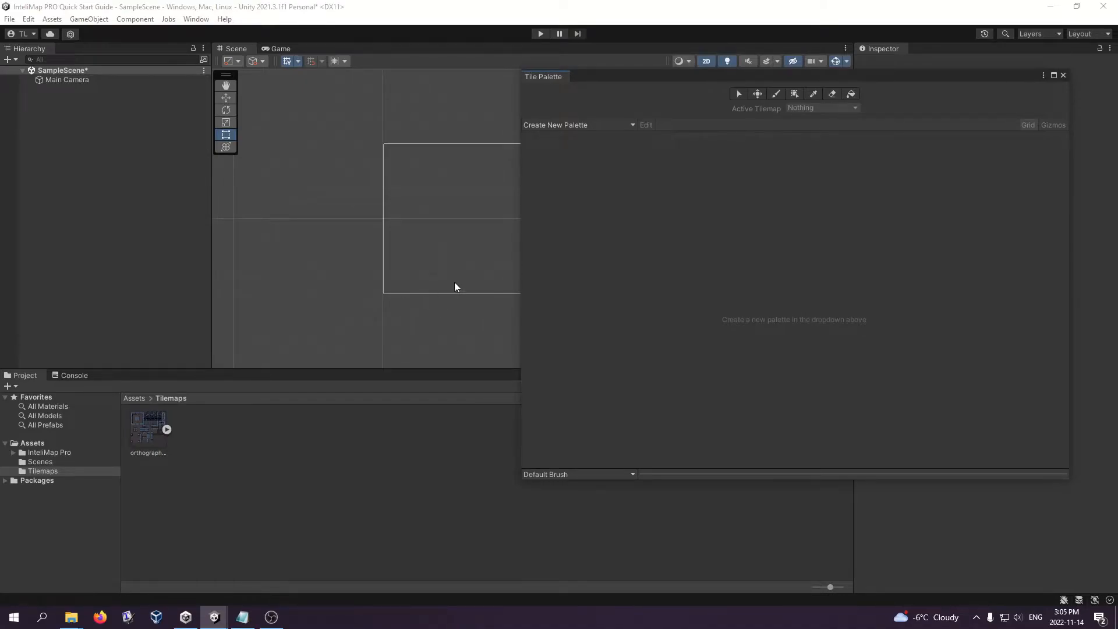
pyautogui.click(603, 125)
pyautogui.click(611, 150)
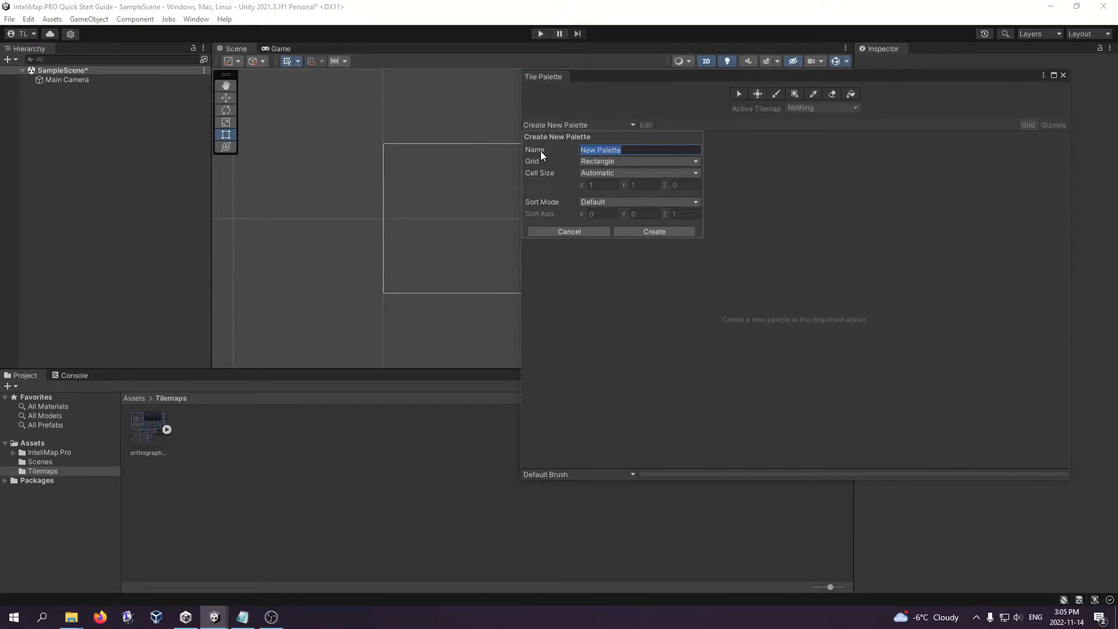
pyautogui.write('Quick Start Palette')
pyautogui.click(677, 232)
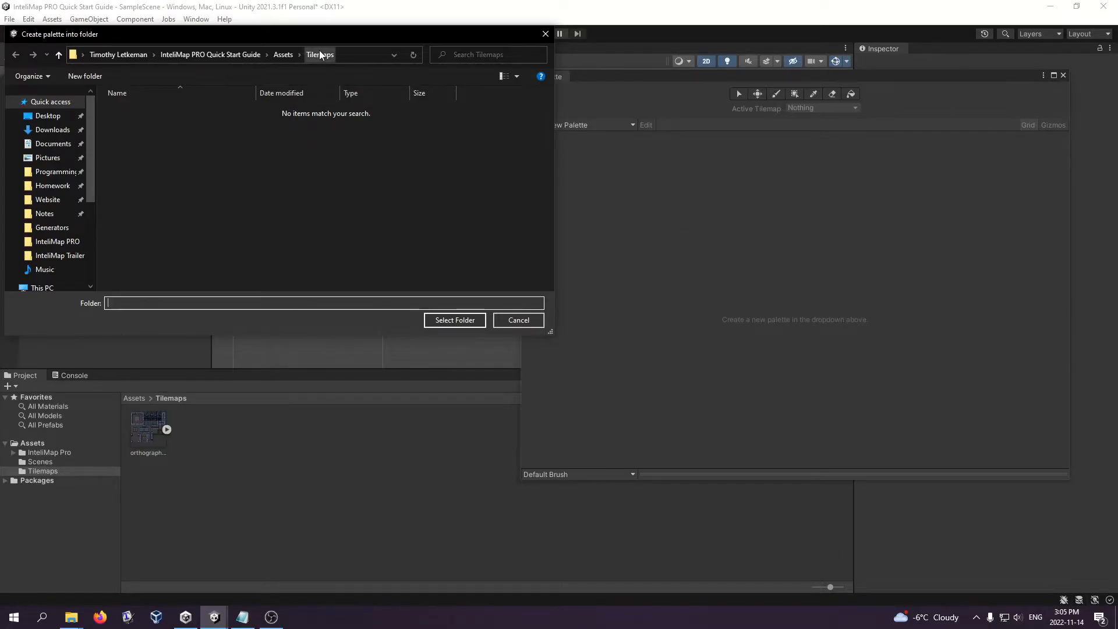
pyautogui.click(455, 318)
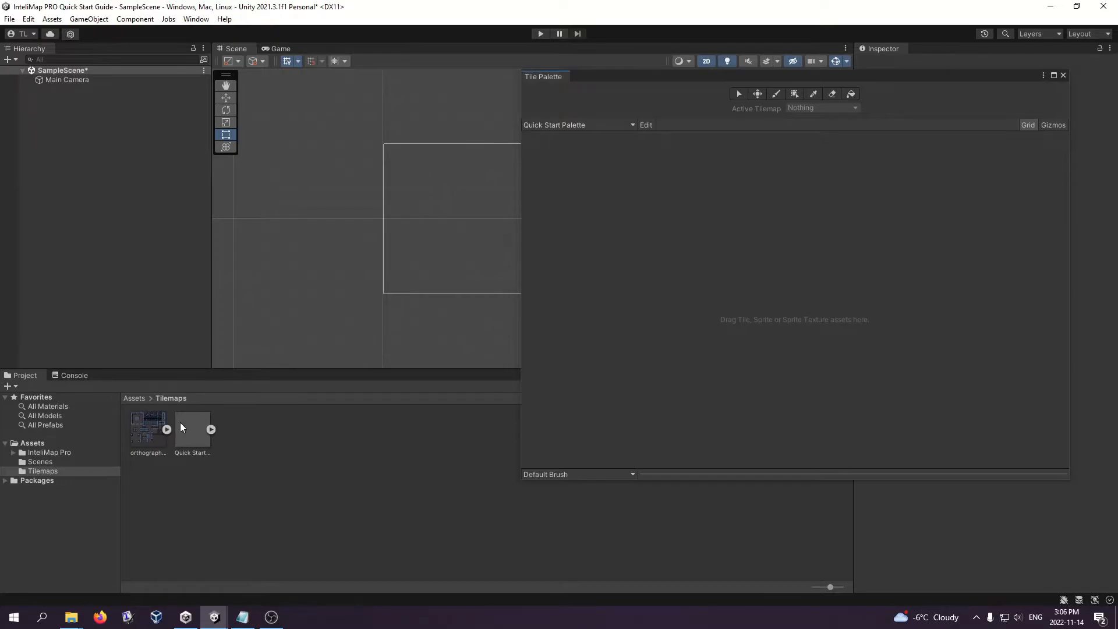
# Step: Add the orthographic dungeon sprite sheet to the Quick Start Palette, generating its tiles into the Tilemaps folder
pyautogui.moveTo(148, 425); pyautogui.dragTo(578, 180)
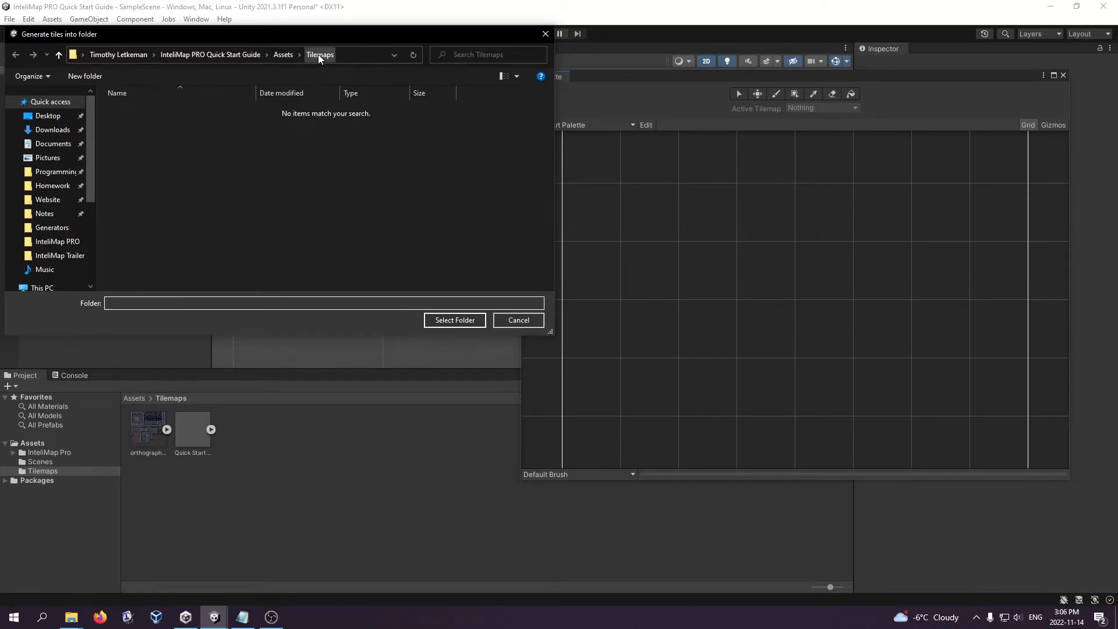
pyautogui.click(453, 320)
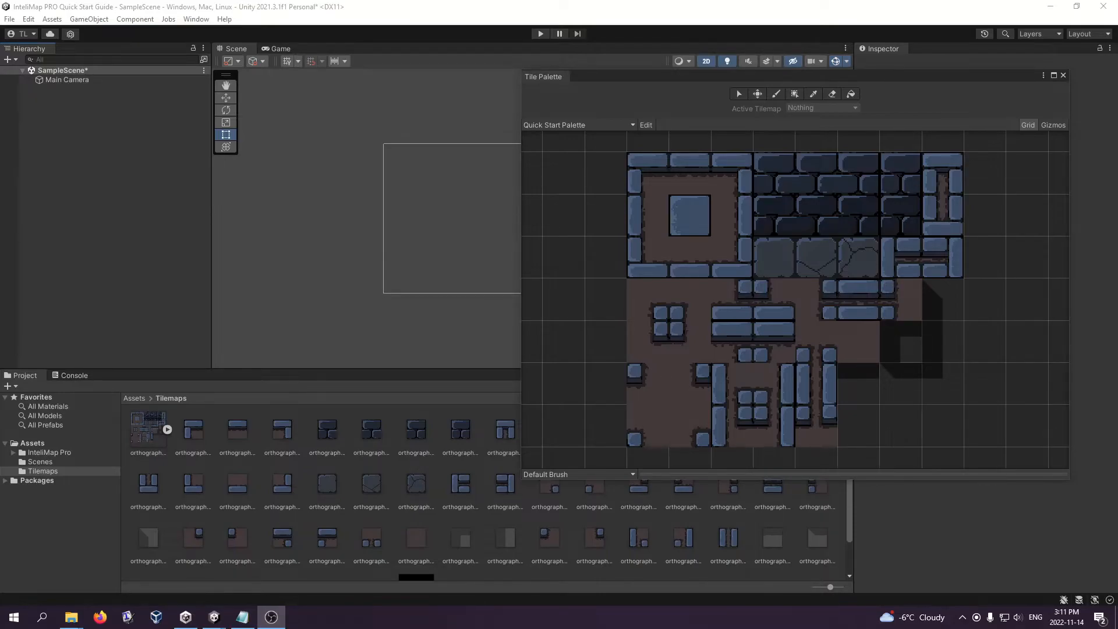
# Step: Add a rectangular tilemap with its grid to the scene
pyautogui.rightClick(85, 205)
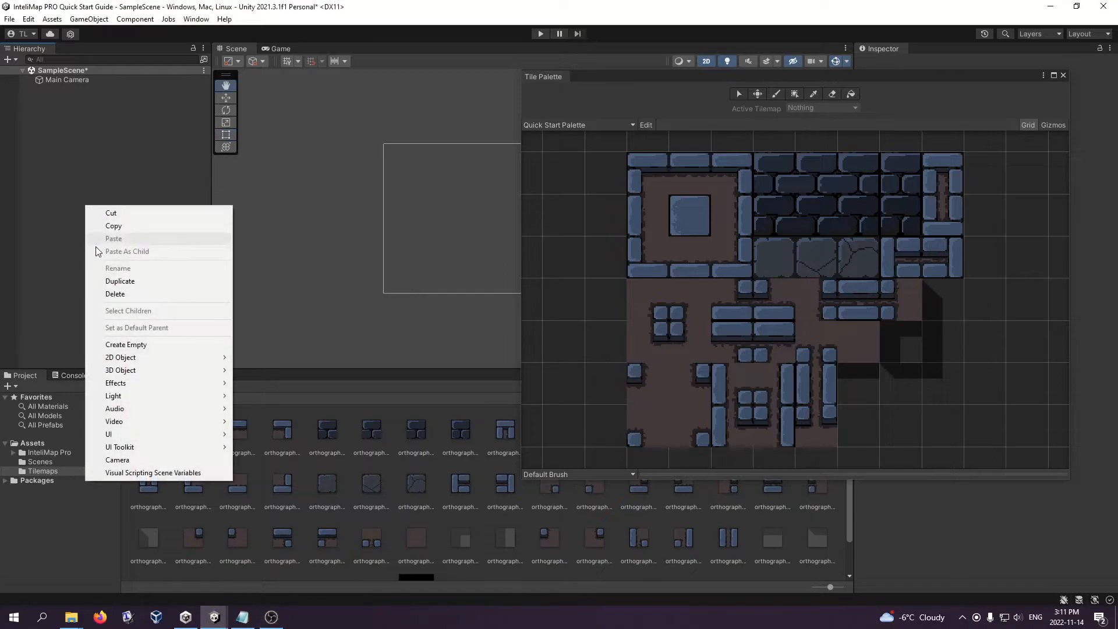
pyautogui.moveTo(152, 357)
pyautogui.moveTo(262, 382)
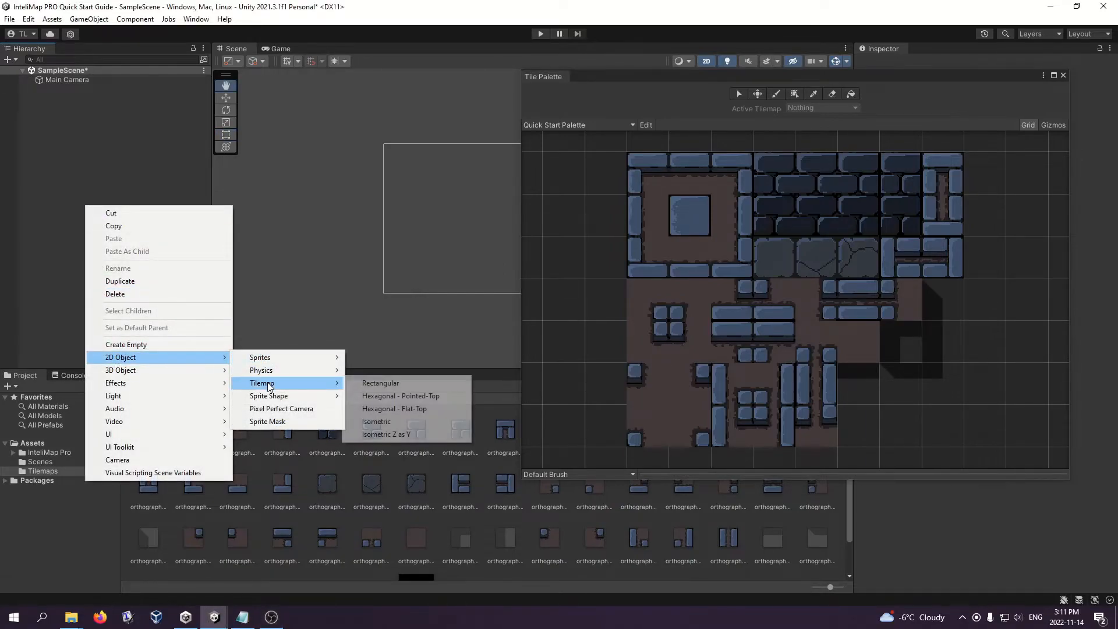
pyautogui.click(359, 386)
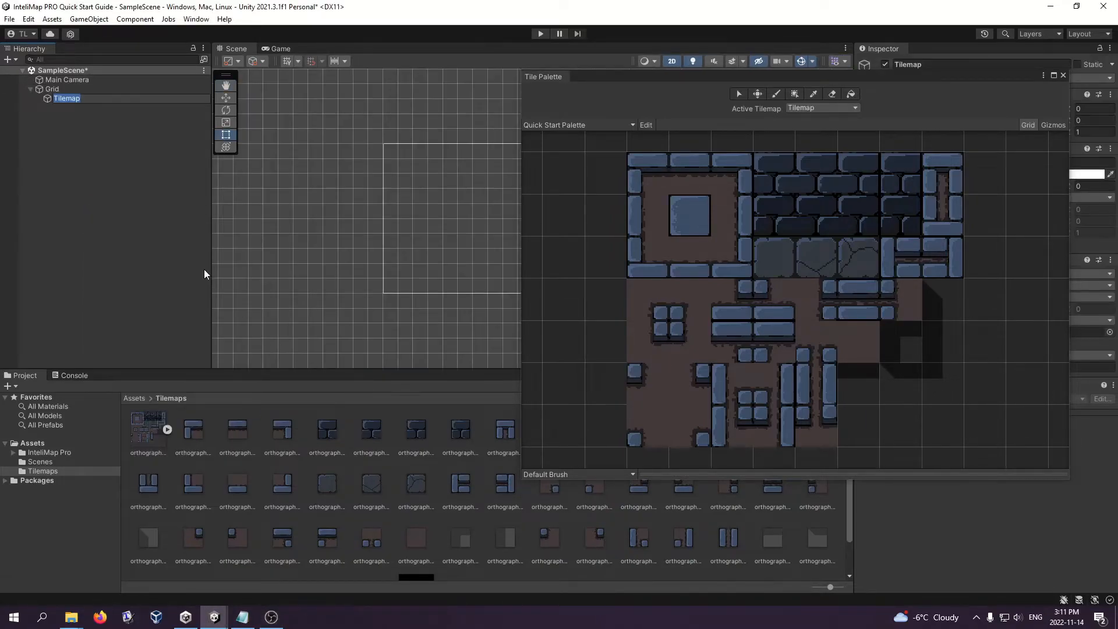
# Step: Add a second rectangular tilemap under the Grid object and name it Shadows
pyautogui.rightClick(47, 89)
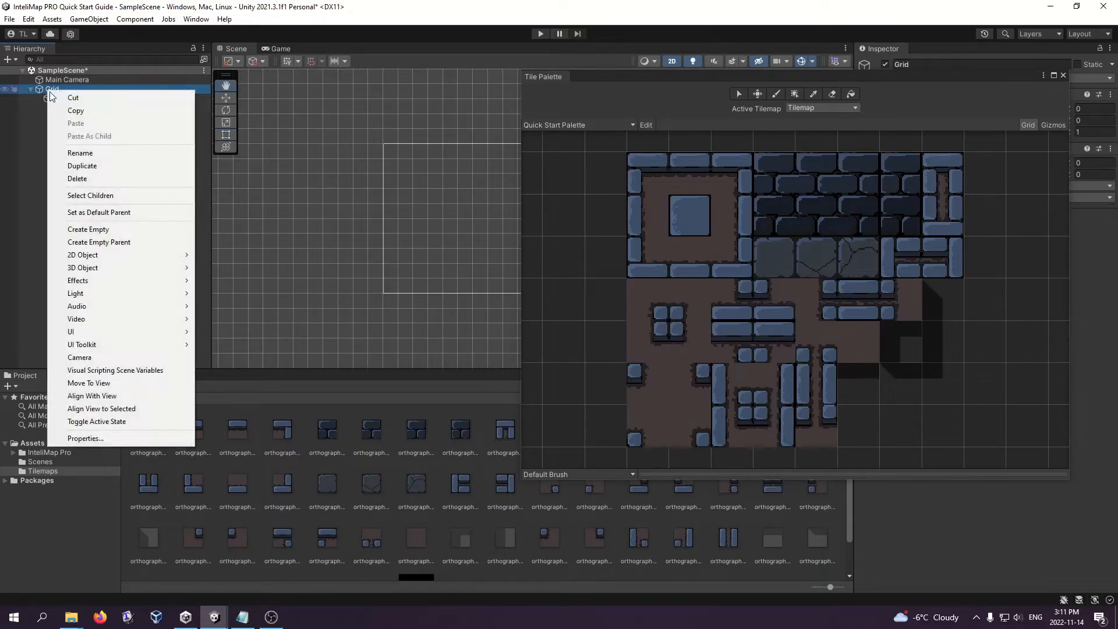
pyautogui.moveTo(104, 254)
pyautogui.moveTo(229, 287)
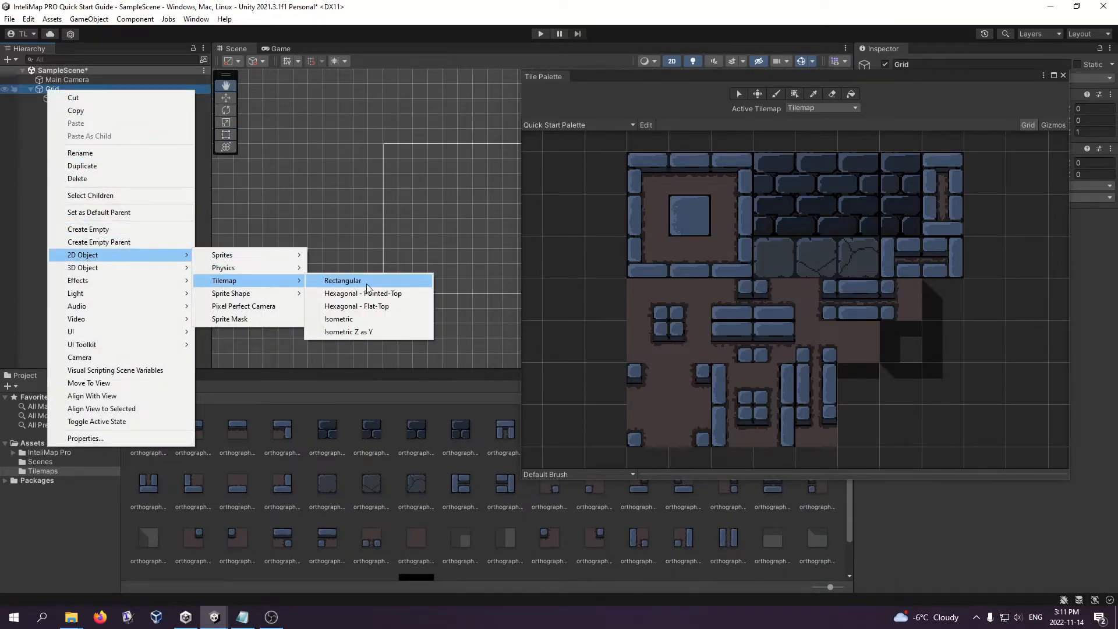
pyautogui.click(367, 281)
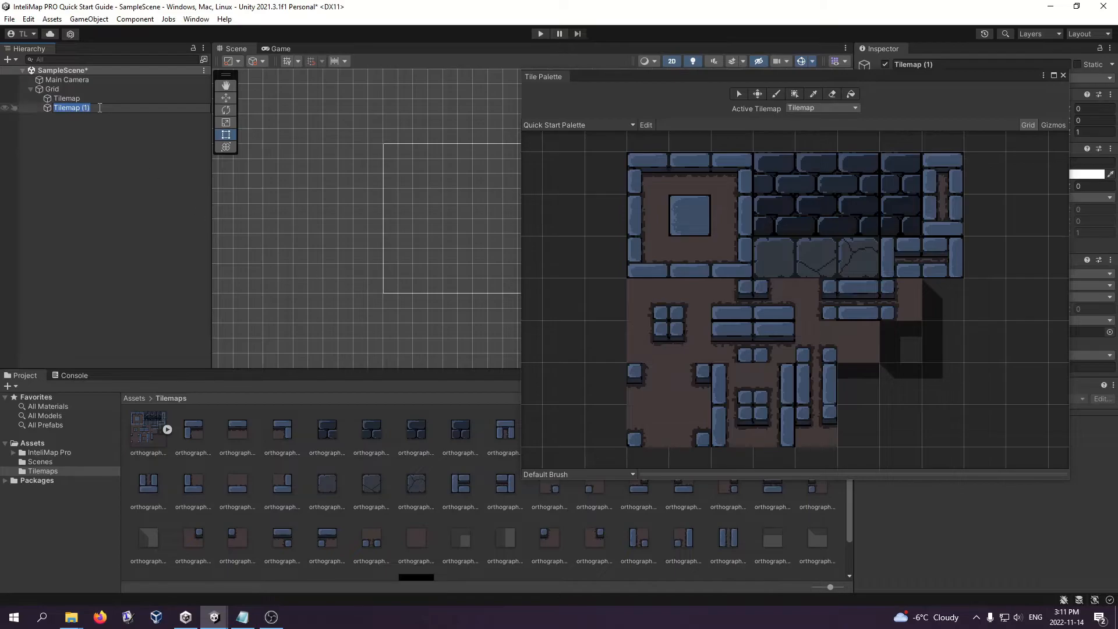
pyautogui.write('Shadow')
pyautogui.press('Return')
# Step: Rename the first tilemap under the Grid object as Main
pyautogui.rightClick(80, 100)
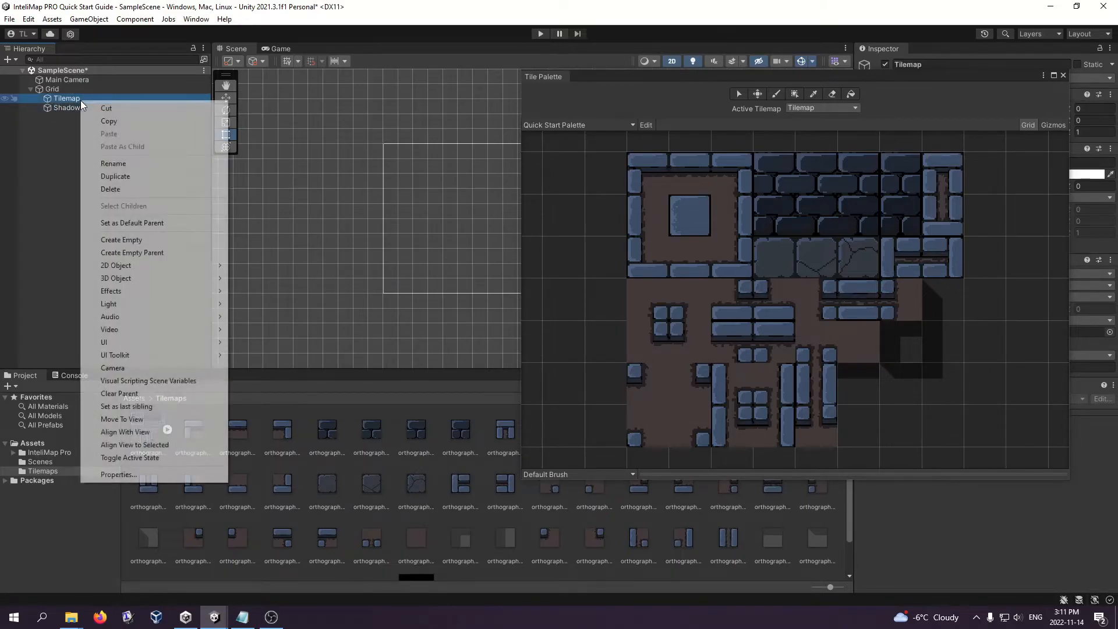
pyautogui.click(109, 167)
pyautogui.write('Main')
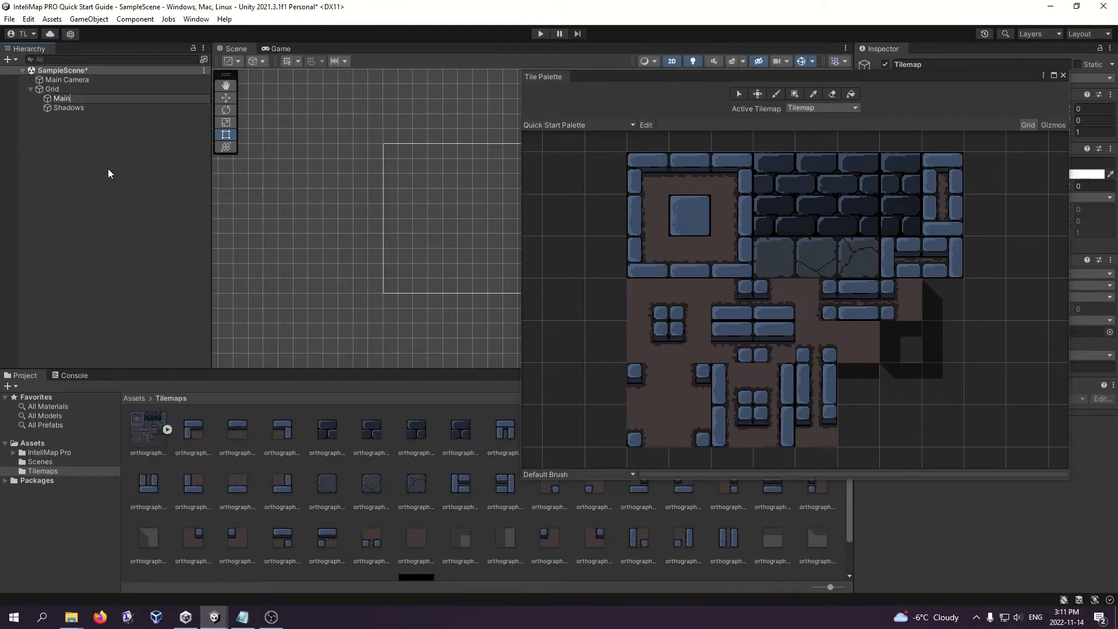
pyautogui.press('Return')
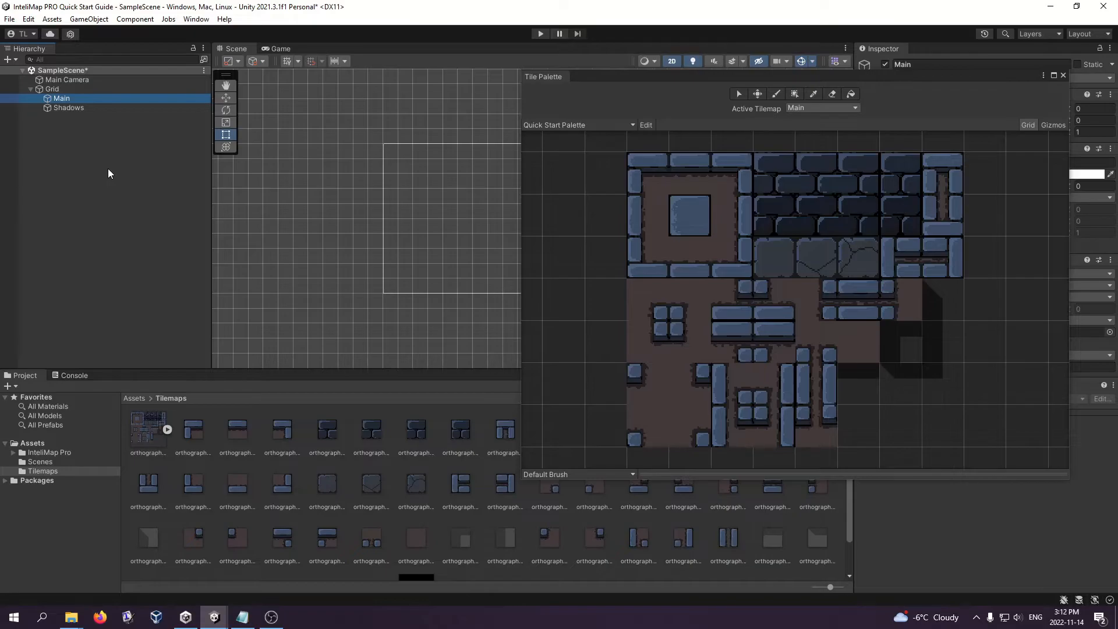
# Step: Dock the Tile Palette beside the Console and begin painting dungeon room walls on the Main tilemap
pyautogui.moveTo(555, 82); pyautogui.dragTo(113, 384)
pyautogui.moveTo(274, 118); pyautogui.dragTo(275, 189)
pyautogui.click(71, 468)
pyautogui.moveTo(488, 119); pyautogui.dragTo(488, 257)
pyautogui.click(90, 544)
pyautogui.click(90, 468)
pyautogui.scroll(3, 294, 233)
# Step: Make Shadows the active tilemap and paint shadow tiles in the dungeon room
pyautogui.click(456, 407)
pyautogui.click(203, 506)
pyautogui.click(166, 544)
pyautogui.moveTo(203, 506); pyautogui.dragTo(204, 525)
# Step: Switch back to the Main tilemap and paint more of the dungeon rooms with wall, brick and stone floor tiles
pyautogui.click(455, 407)
pyautogui.scroll(-3, 524, 221)
pyautogui.click(90, 544)
pyautogui.click(146, 544)
pyautogui.click(204, 468)
pyautogui.click(71, 562)
pyautogui.click(70, 468)
pyautogui.moveTo(643, 172); pyautogui.dragTo(644, 267)
pyautogui.click(90, 448)
pyautogui.moveTo(397, 344); pyautogui.dragTo(473, 343)
pyautogui.moveTo(128, 448); pyautogui.dragTo(166, 468)
pyautogui.click(147, 487)
# Step: Paint shadow tiles along the walls of the newly painted room areas on the Shadows tilemap
pyautogui.click(455, 407)
pyautogui.click(205, 530)
pyautogui.moveTo(511, 154); pyautogui.dragTo(512, 220)
pyautogui.moveTo(606, 211); pyautogui.dragTo(606, 258)
pyautogui.moveTo(397, 154); pyautogui.dragTo(397, 192)
# Step: Paint the remaining brick wall tiles on the Main tilemap and the last shadow tiles on the Shadows tilemap
pyautogui.moveTo(166, 449); pyautogui.dragTo(166, 468)
pyautogui.click(456, 406)
pyautogui.moveTo(397, 268); pyautogui.dragTo(416, 287)
pyautogui.click(455, 407)
pyautogui.click(204, 506)
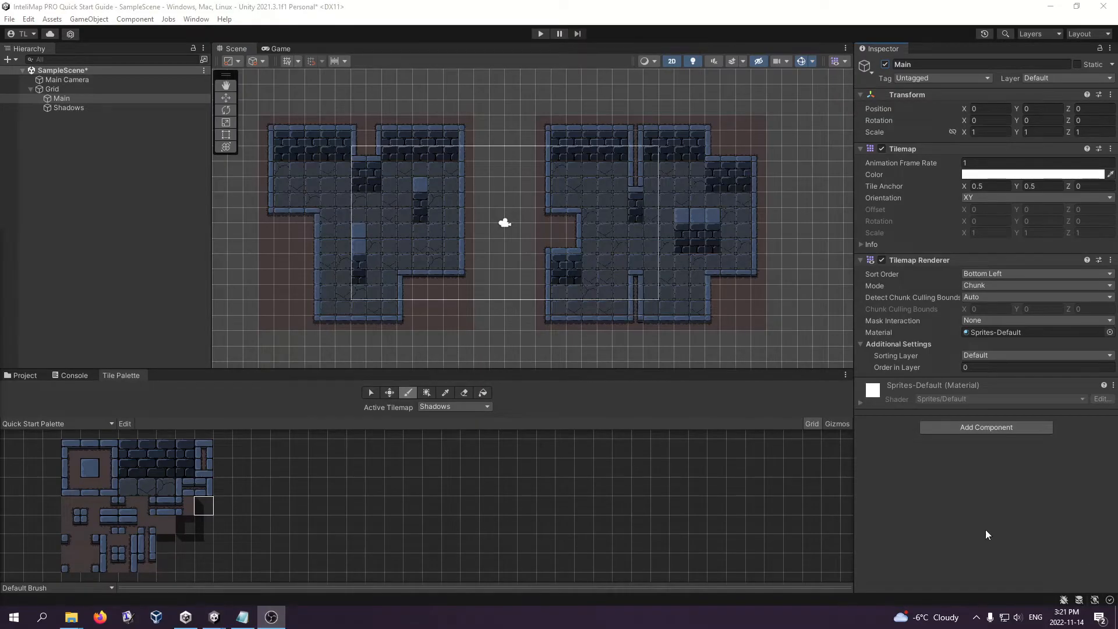
# Step: Set the Shadows tilemap's Order in Layer to 1 so it renders above the Main tilemap
pyautogui.click(80, 108)
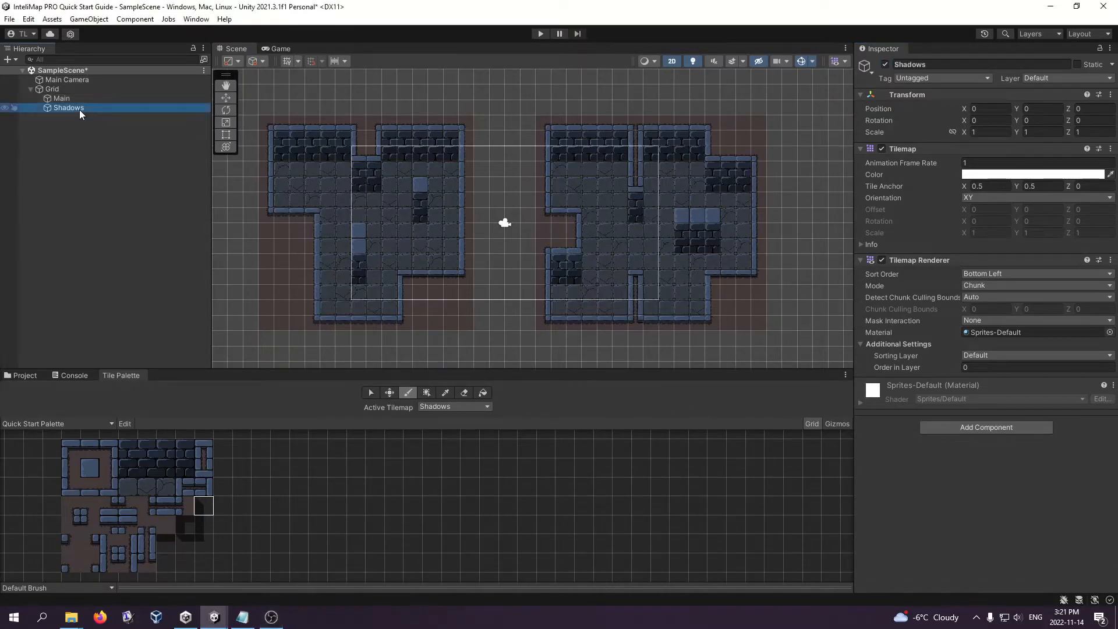
pyautogui.click(75, 98)
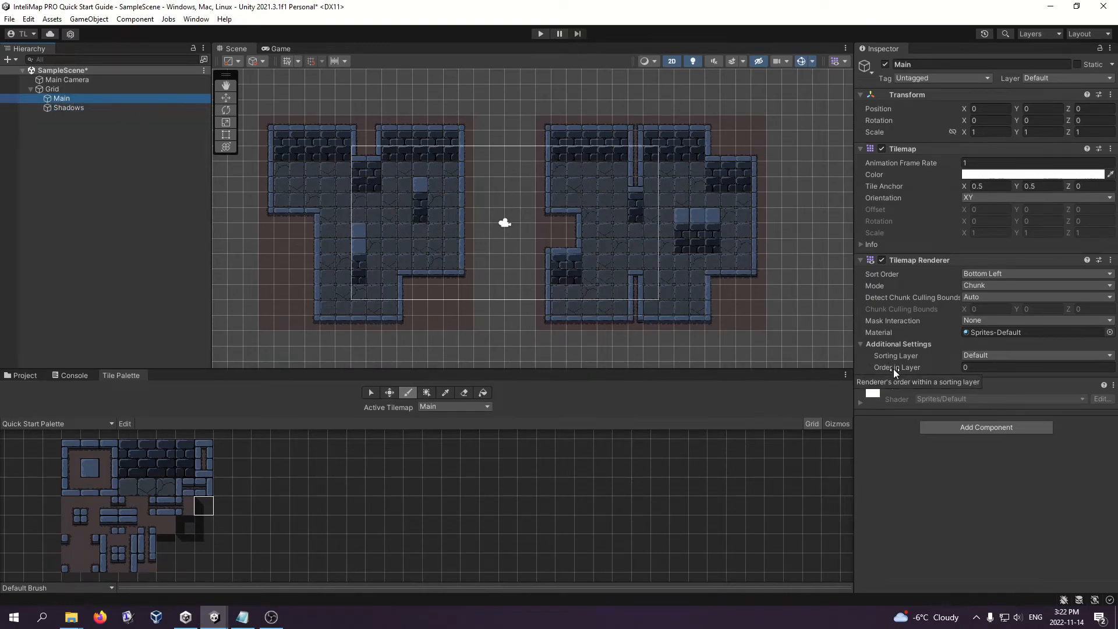
pyautogui.click(112, 108)
pyautogui.click(993, 368)
pyautogui.write('1')
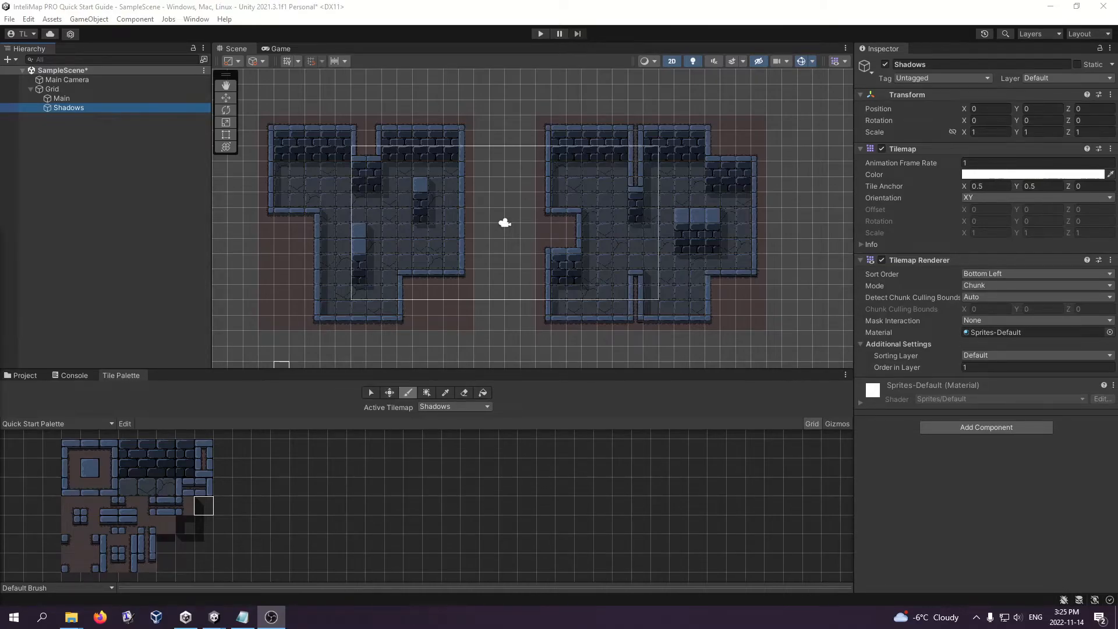
# Step: Add the Inteli Map Builder component to the Grid object
pyautogui.click(66, 90)
pyautogui.click(946, 221)
pyautogui.write('inte')
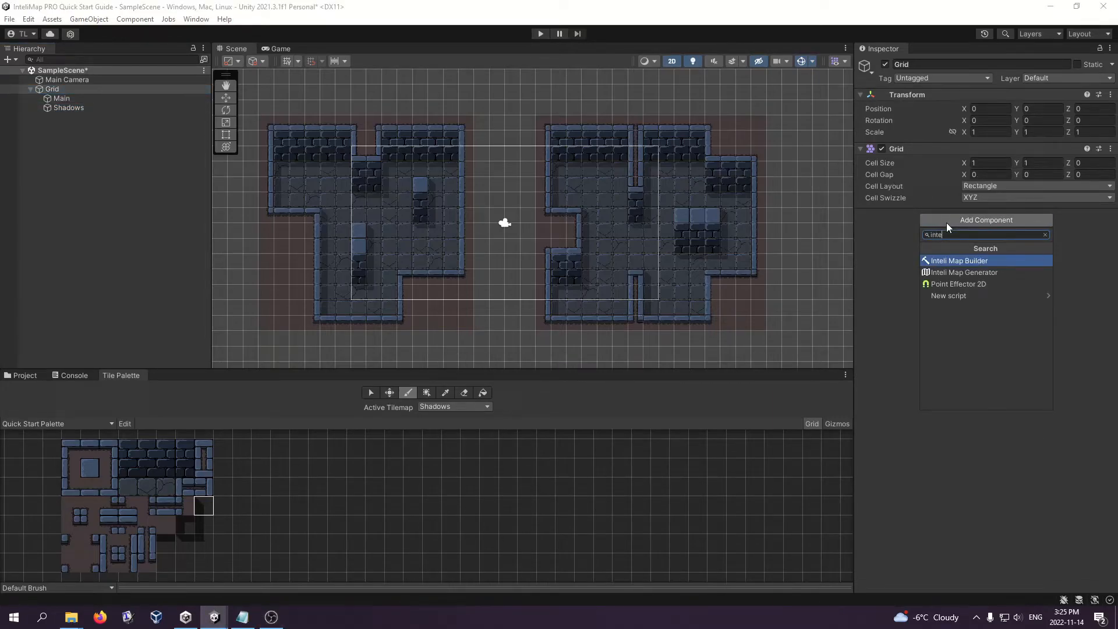
pyautogui.press('Return')
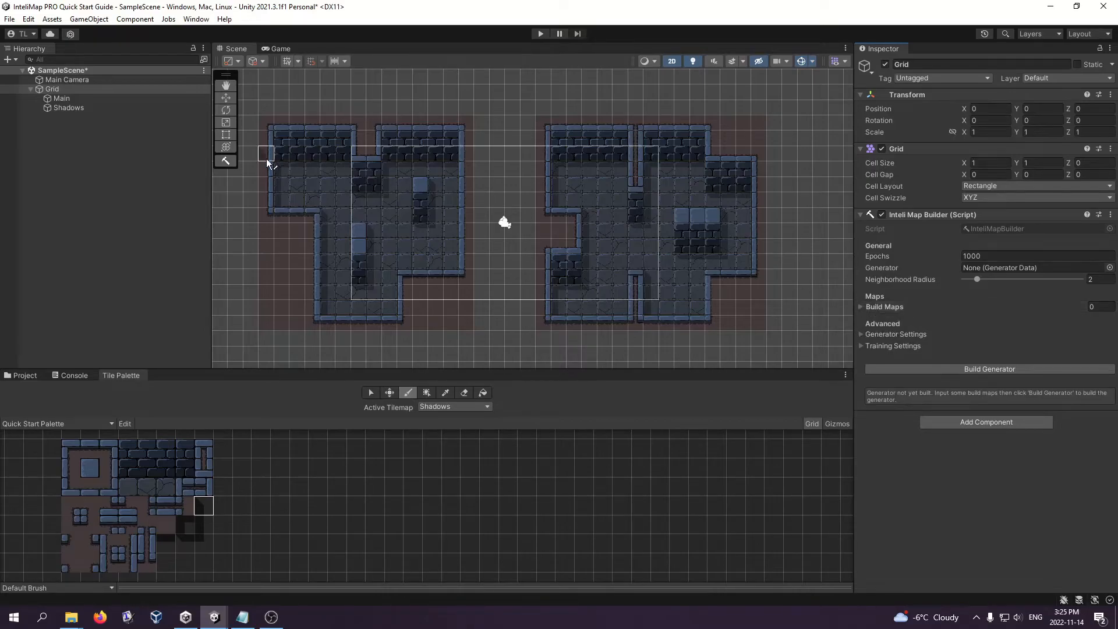
# Step: Mark the two painted dungeon example areas, including their surrounding background tiles, as separate build maps
pyautogui.click(227, 161)
pyautogui.moveTo(267, 125); pyautogui.dragTo(463, 319)
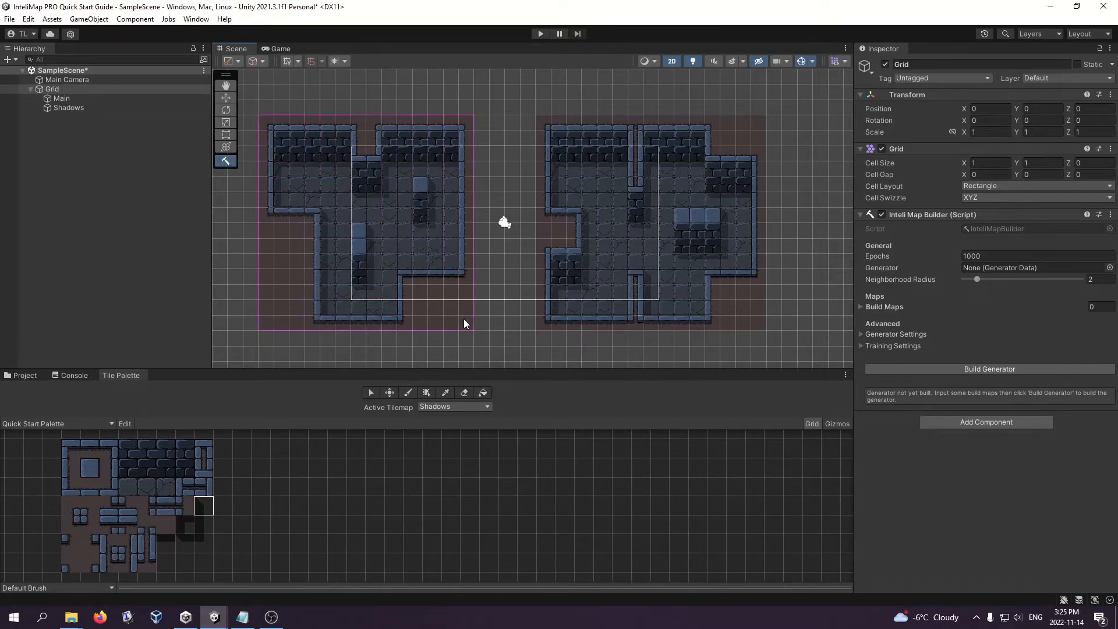
pyautogui.moveTo(545, 127); pyautogui.dragTo(757, 320)
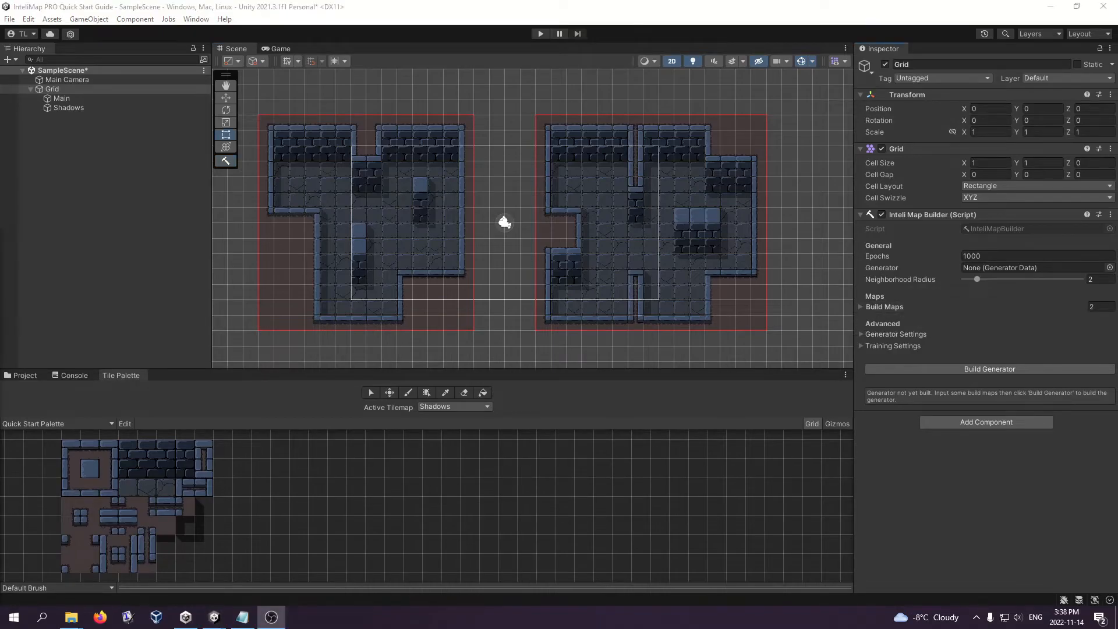
# Step: Enable all four Enforce Border Connectivity and Acknowledge Bounds sides, plus X and Y position as input, in the builder's generator settings
pyautogui.click(862, 346)
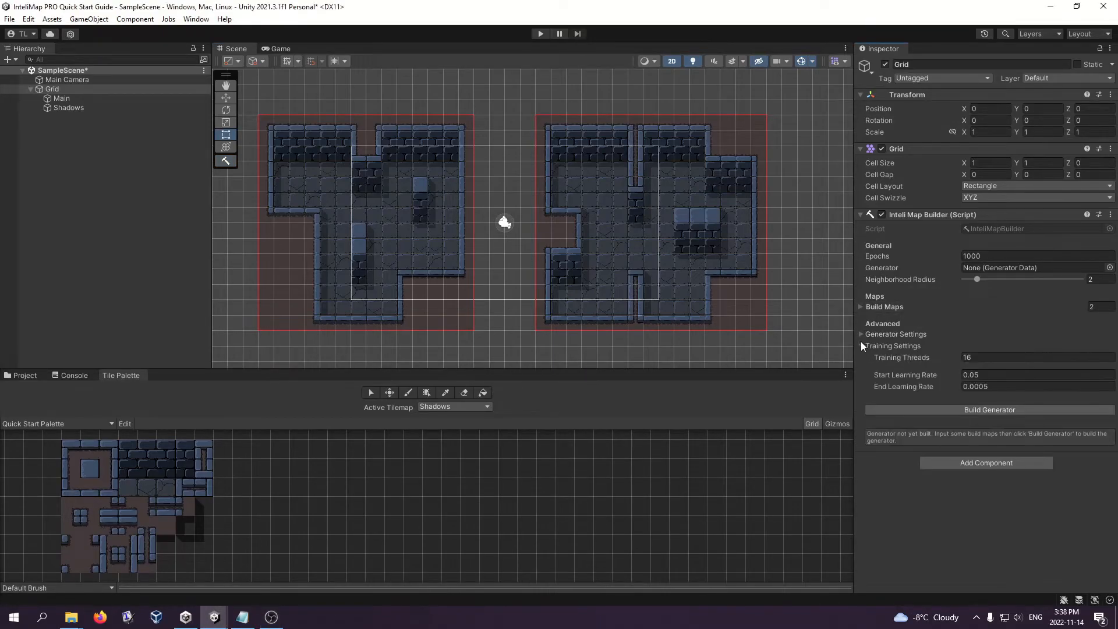
pyautogui.click(862, 335)
pyautogui.click(869, 415)
pyautogui.click(870, 357)
pyautogui.scroll(-2, 955, 350)
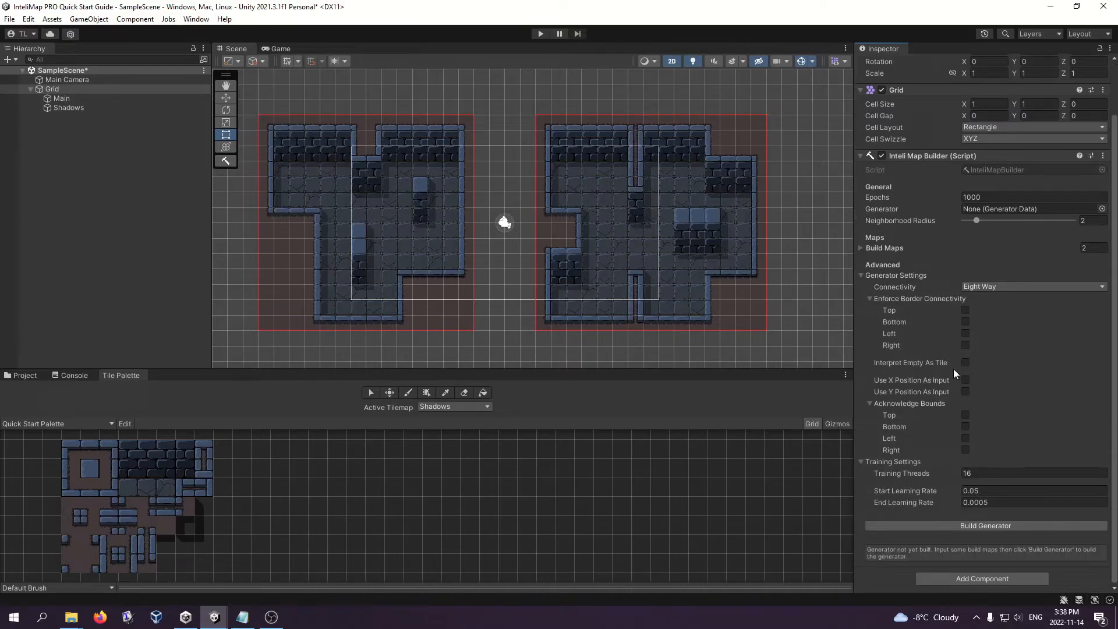
pyautogui.click(966, 415)
pyautogui.click(965, 392)
pyautogui.click(965, 380)
pyautogui.click(966, 345)
pyautogui.click(966, 334)
pyautogui.click(966, 322)
# Step: Build the generator and save its data as New Generator in the Tilemaps folder
pyautogui.click(1000, 527)
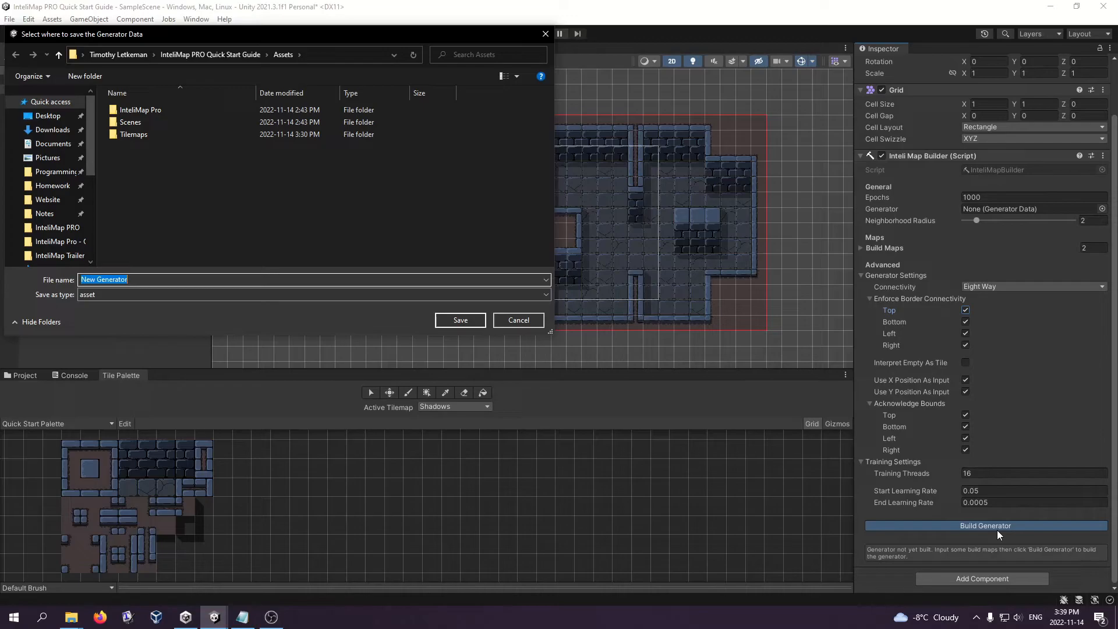
pyautogui.doubleClick(163, 135)
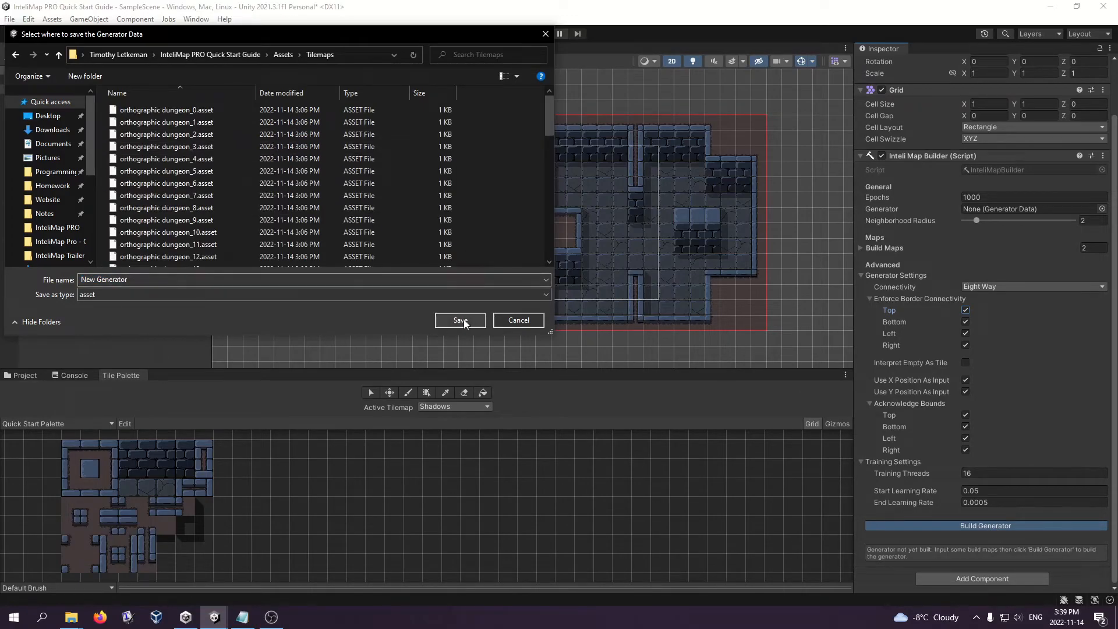
pyautogui.click(464, 321)
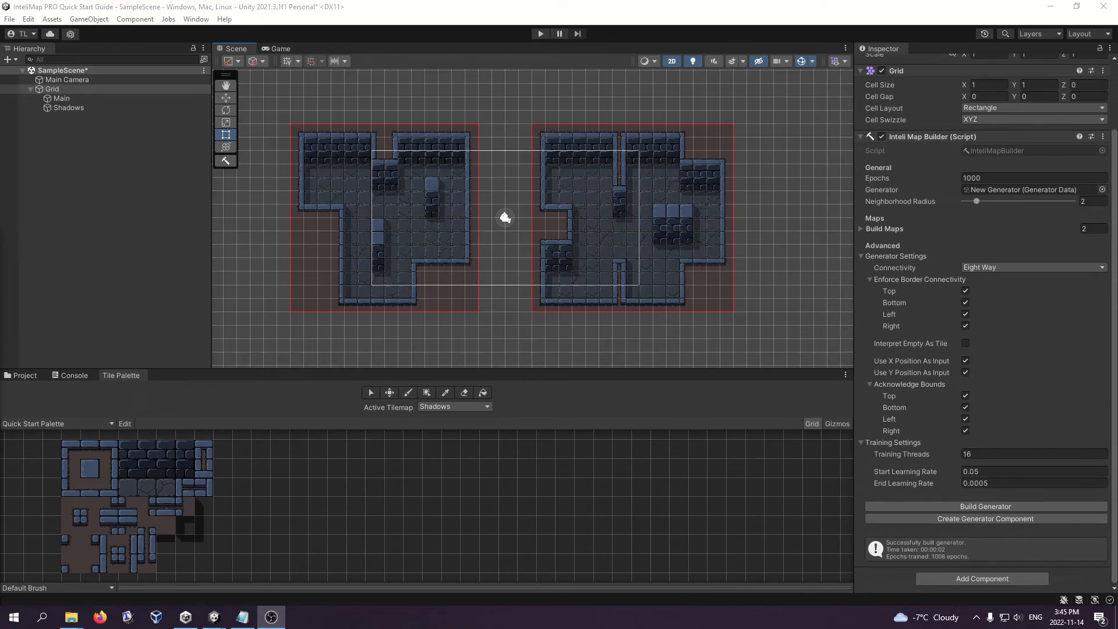
# Step: Create an Inteli Map Generator component on the Grid from the built generator data
pyautogui.click(1033, 519)
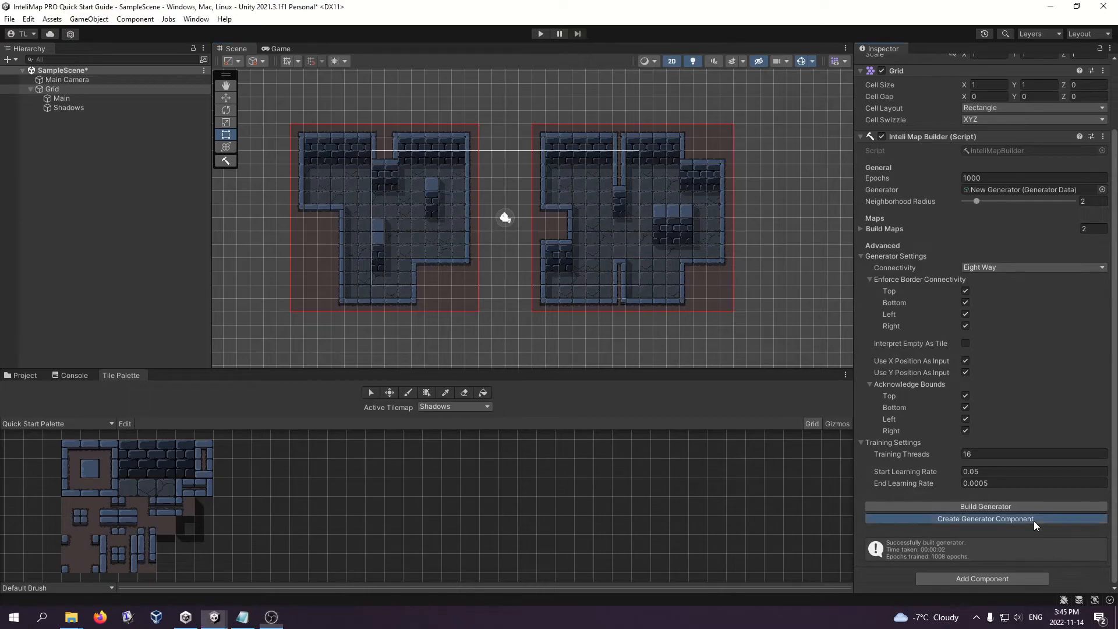
pyautogui.scroll(-1, 1046, 507)
pyautogui.scroll(-10, 1048, 491)
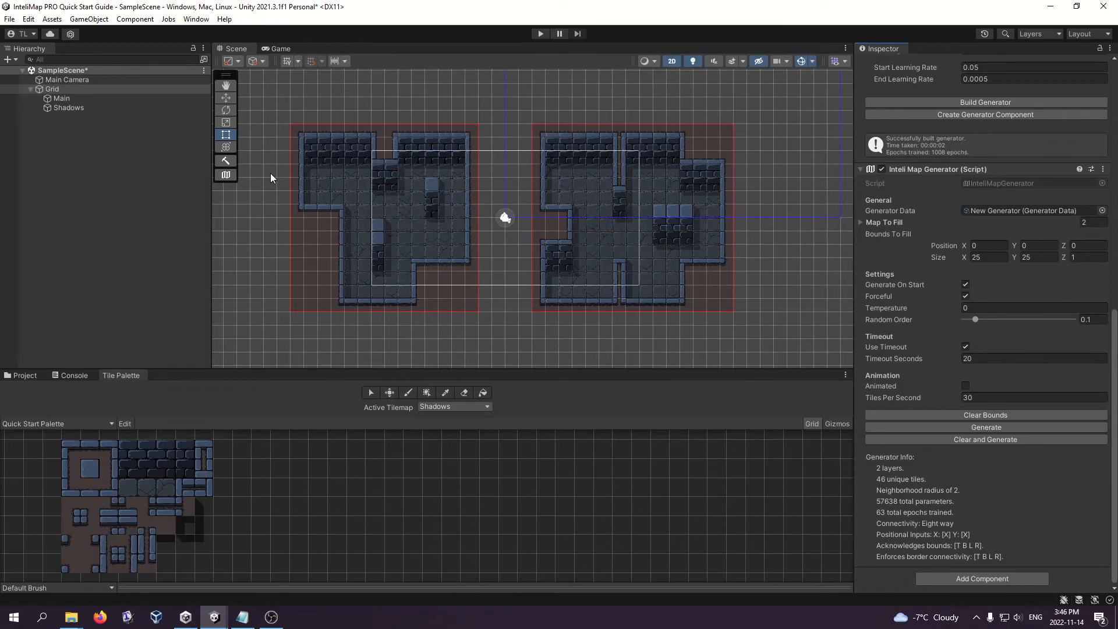
# Step: Generate a dungeon map with the map generator tool in the empty area beside the first example room
pyautogui.click(226, 175)
pyautogui.moveTo(289, 197); pyautogui.dragTo(491, 204, button='middle')
pyautogui.moveTo(250, 106); pyautogui.dragTo(476, 292)
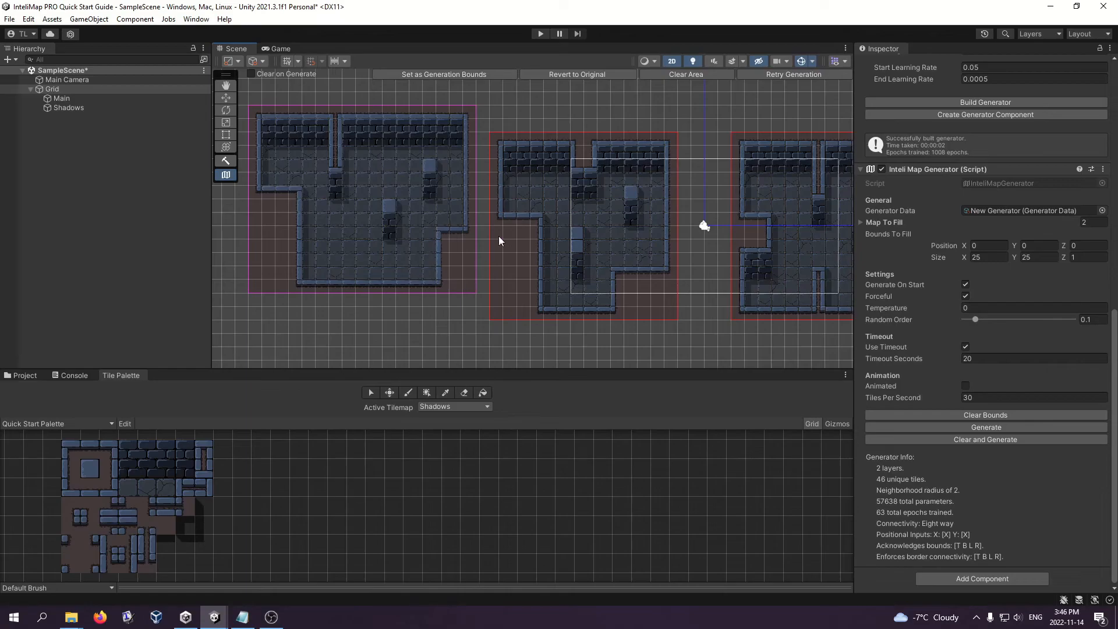
# Step: Retry the generation several times in the selected area, then clear that area
pyautogui.click(761, 73)
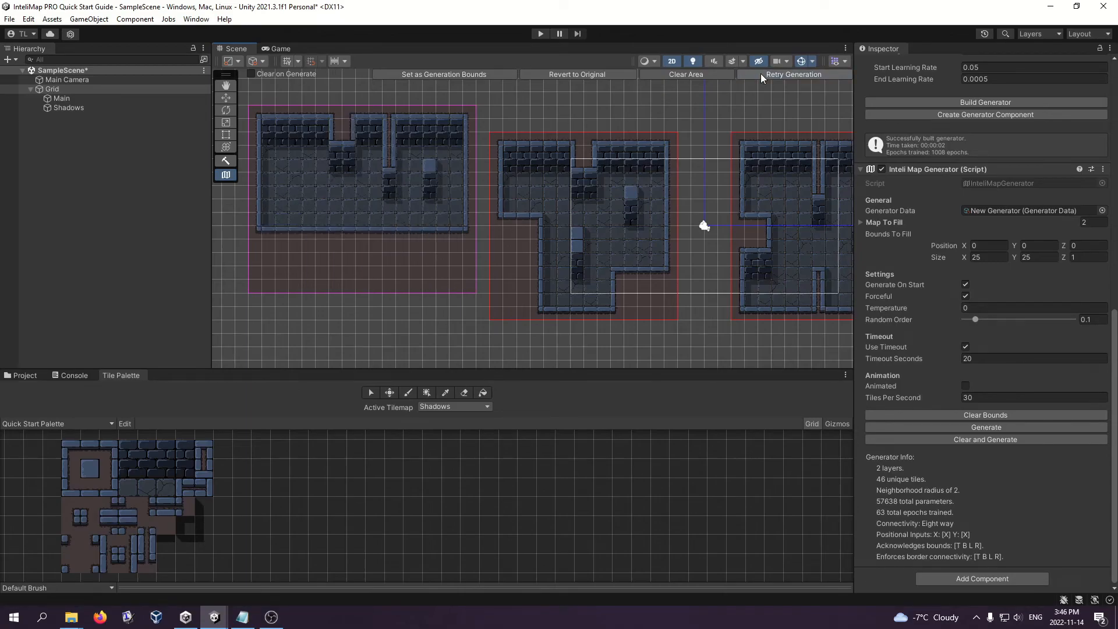
pyautogui.click(760, 73)
pyautogui.click(760, 74)
pyautogui.click(761, 73)
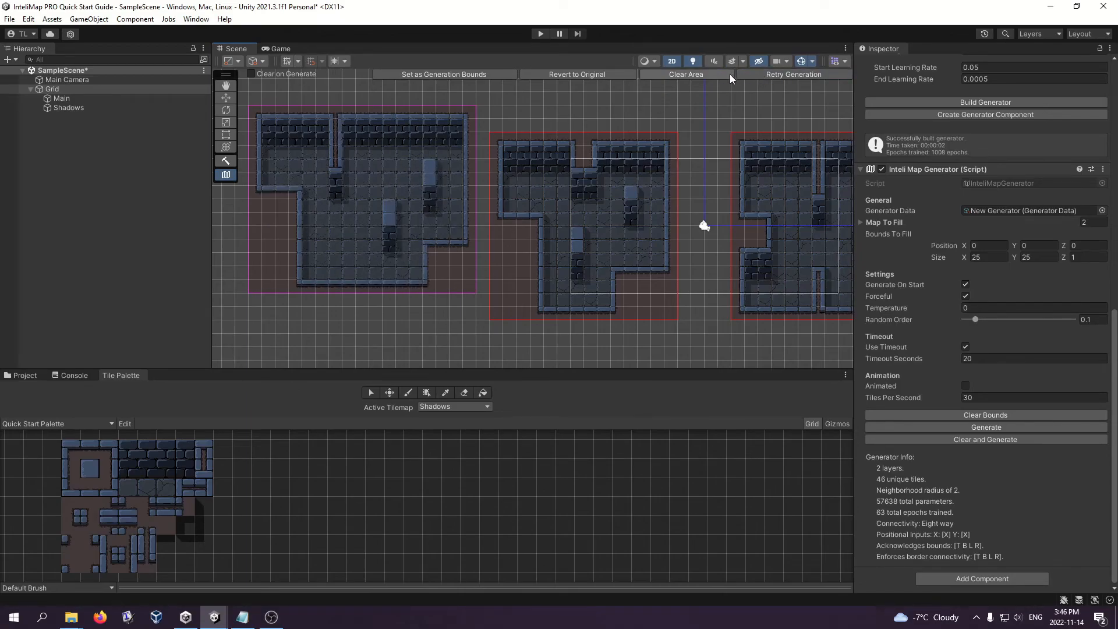
pyautogui.click(714, 74)
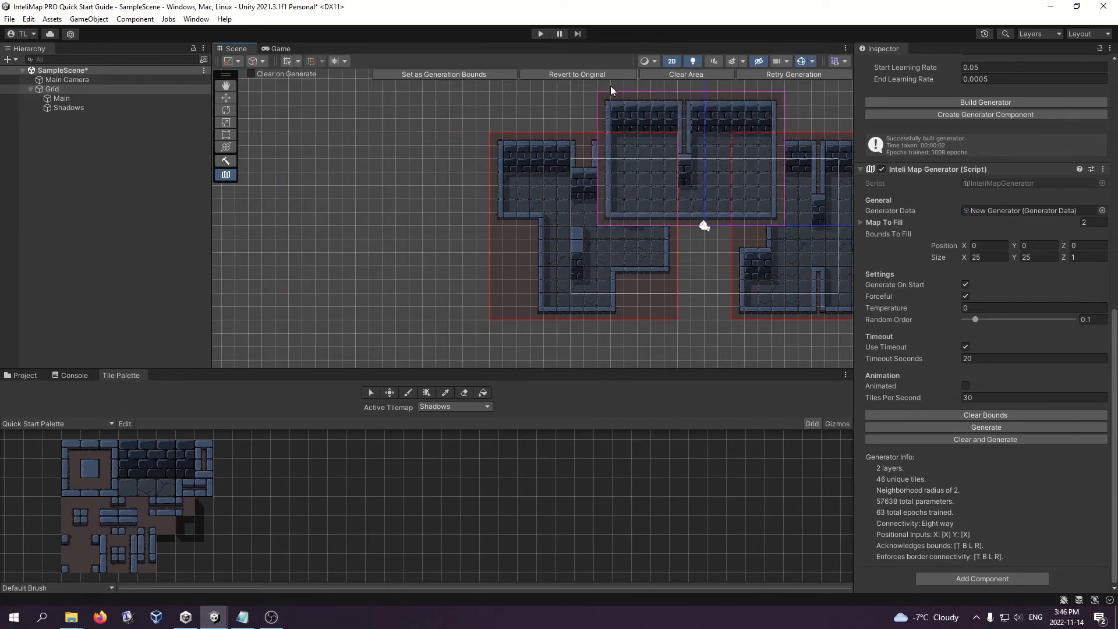
# Step: Revert the selected area overlapping both example maps to its original tiles and set it as the generation bounds
pyautogui.click(549, 74)
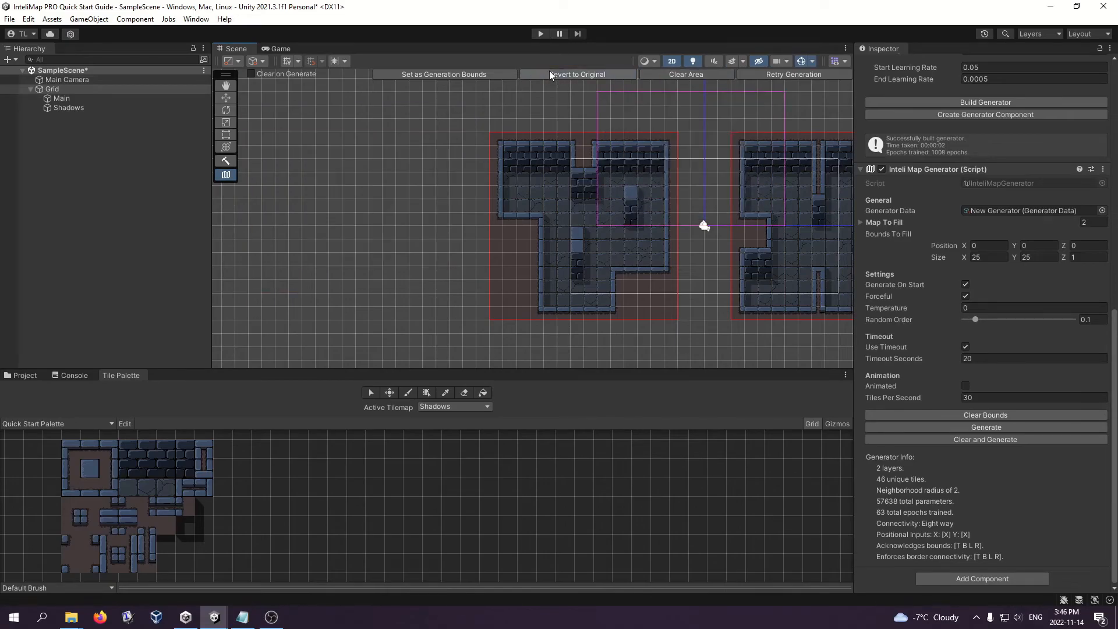
pyautogui.click(470, 77)
pyautogui.moveTo(715, 233); pyautogui.dragTo(604, 255, button='middle')
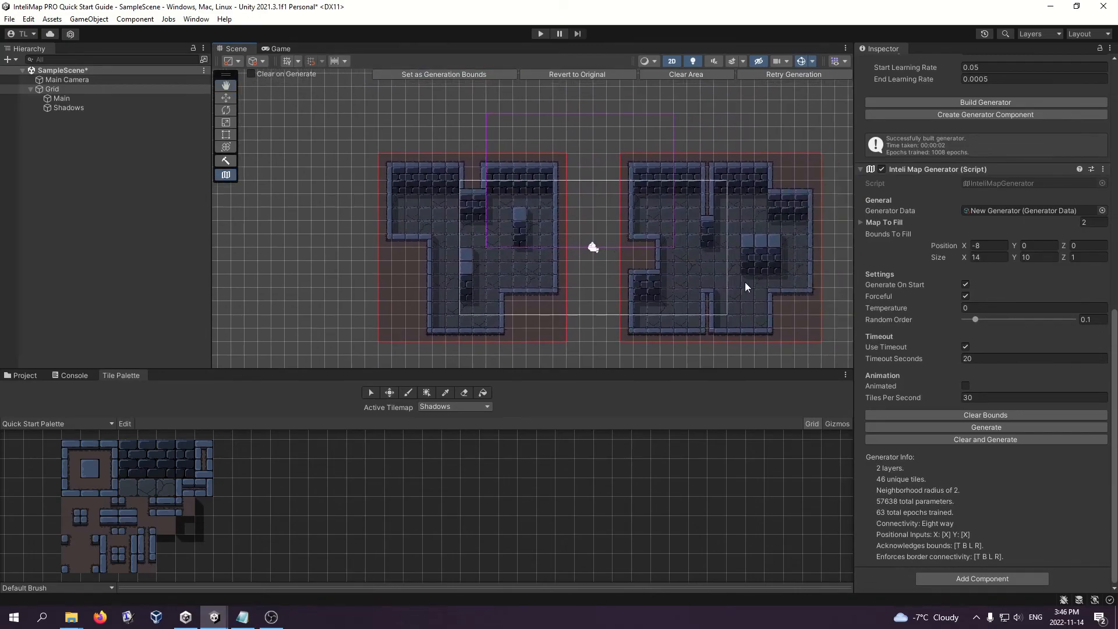
# Step: Generate tiles within the generator component's bounds, then clear those bounds
pyautogui.click(987, 426)
pyautogui.click(967, 414)
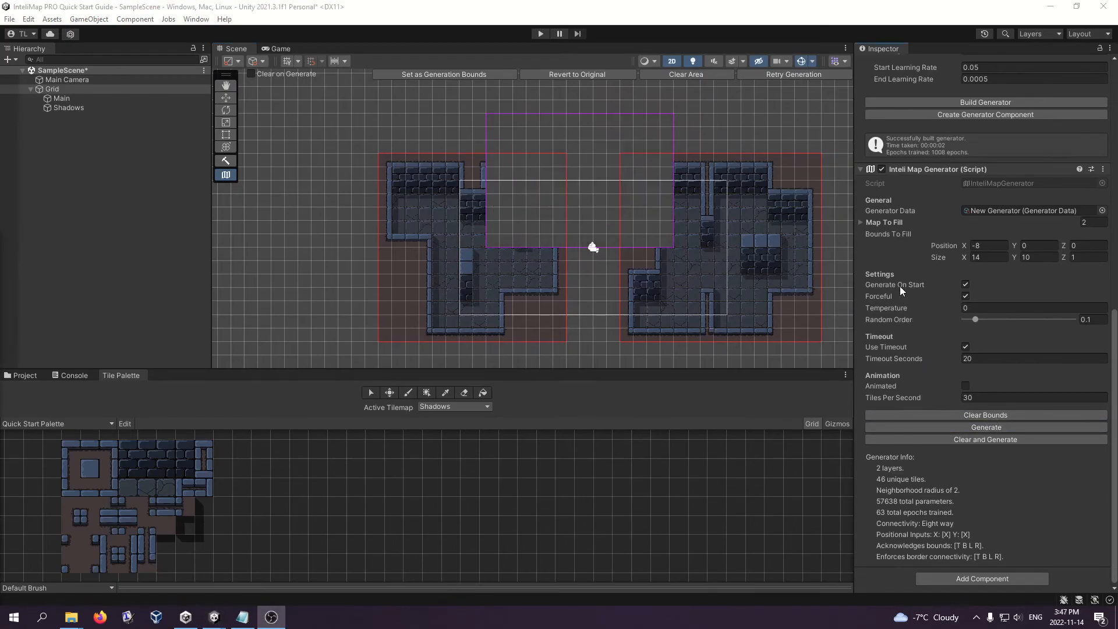
pyautogui.moveTo(899, 285)
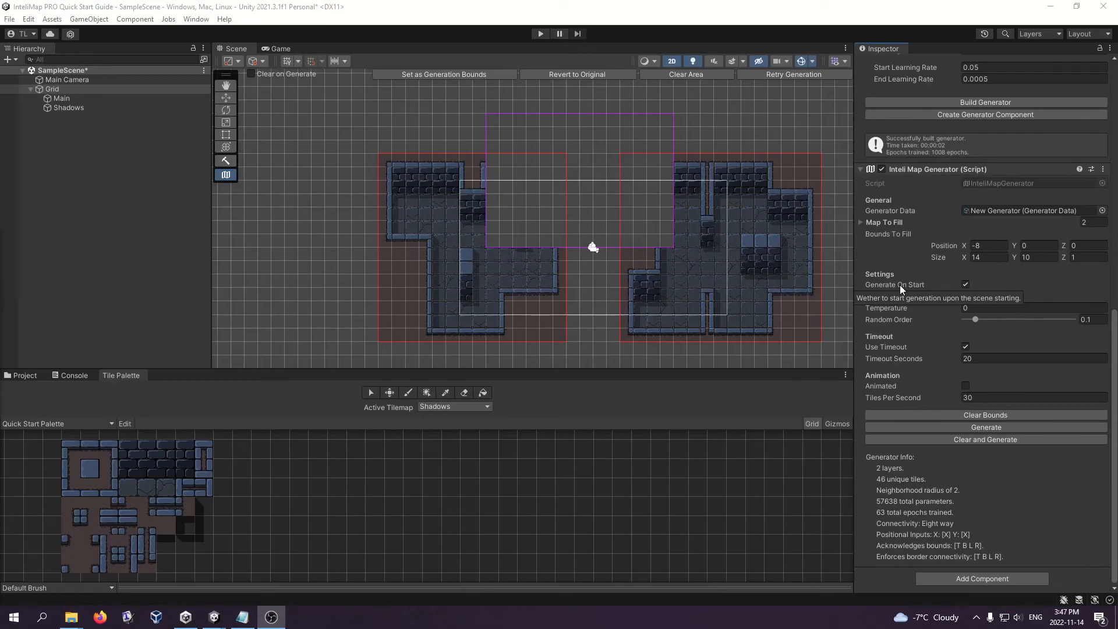